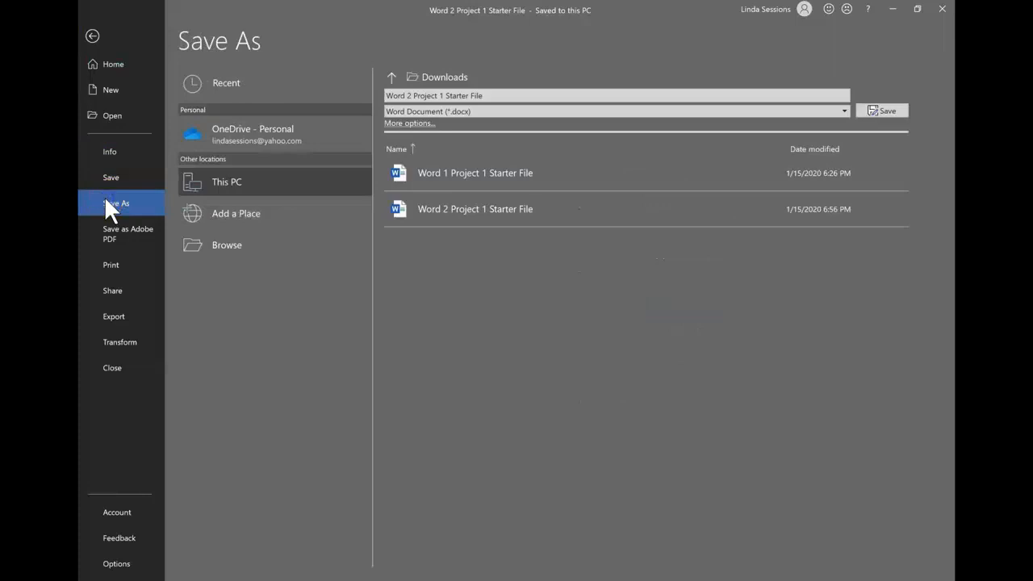
Step: Save the starter file as 'Word 2 Project 1 Sessions' in Documents > Computer Class
left_click(217, 245)
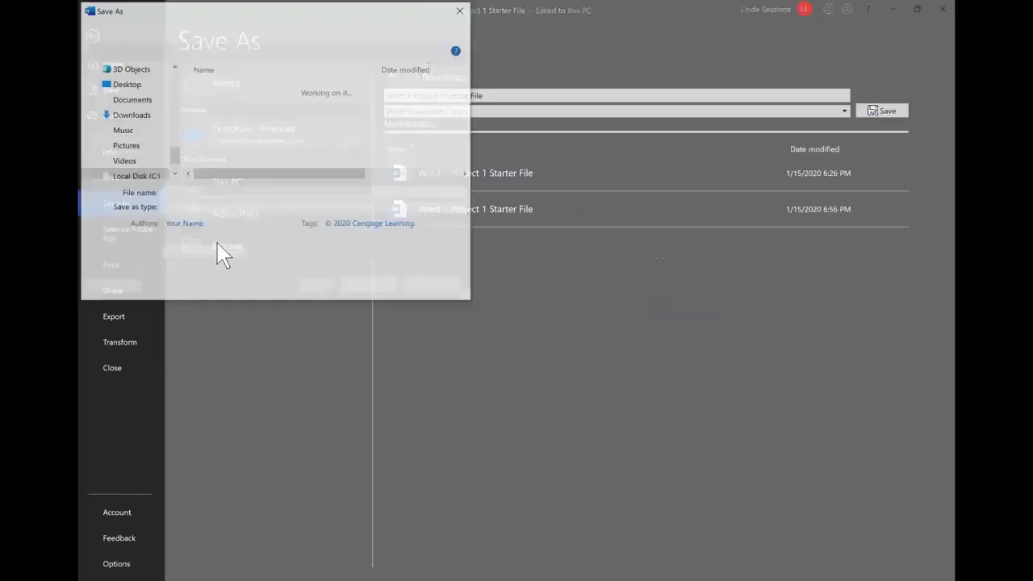
left_click(129, 98)
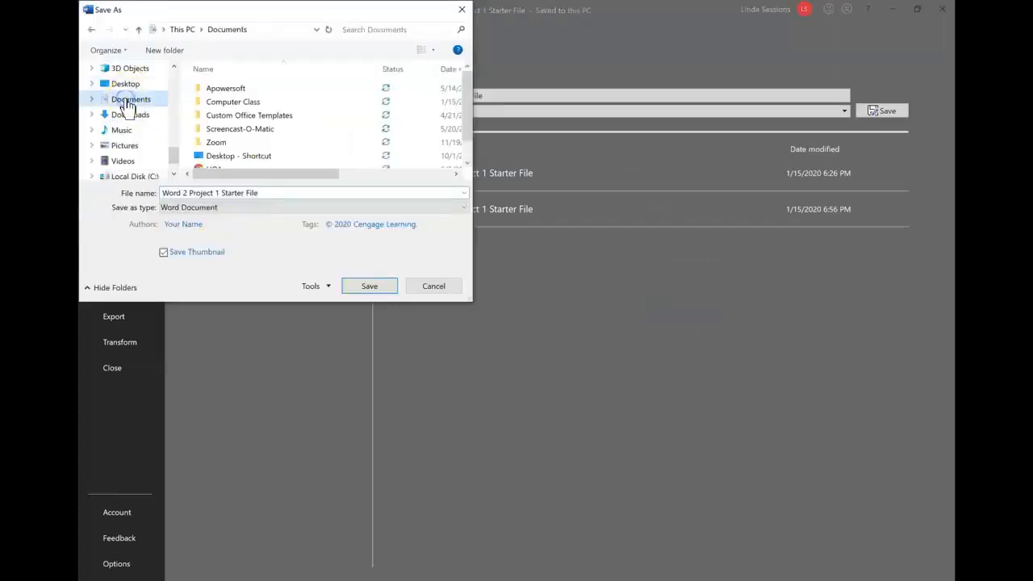
double_click(245, 102)
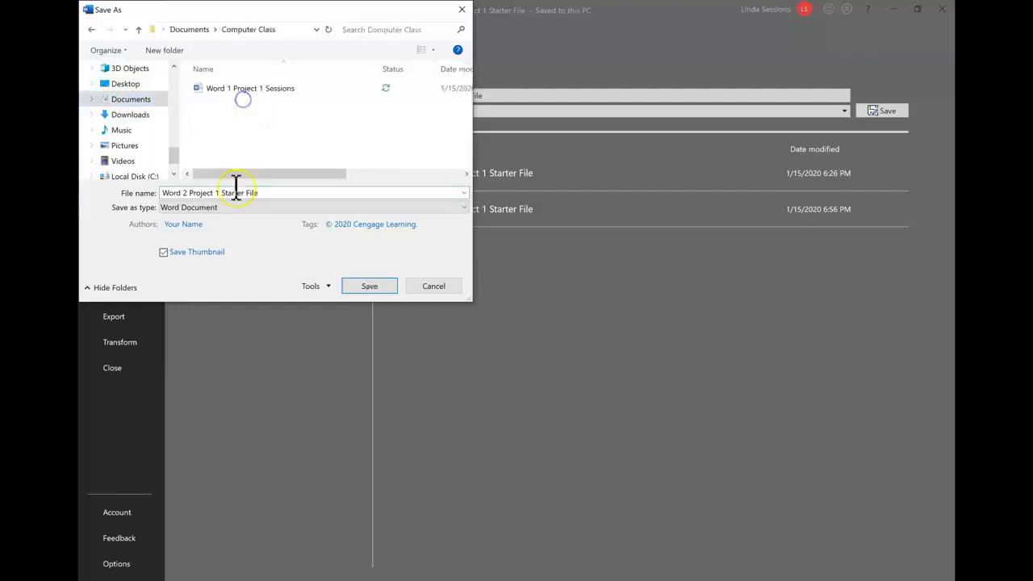
left_click(263, 192)
left_click(265, 194)
left_click(387, 292)
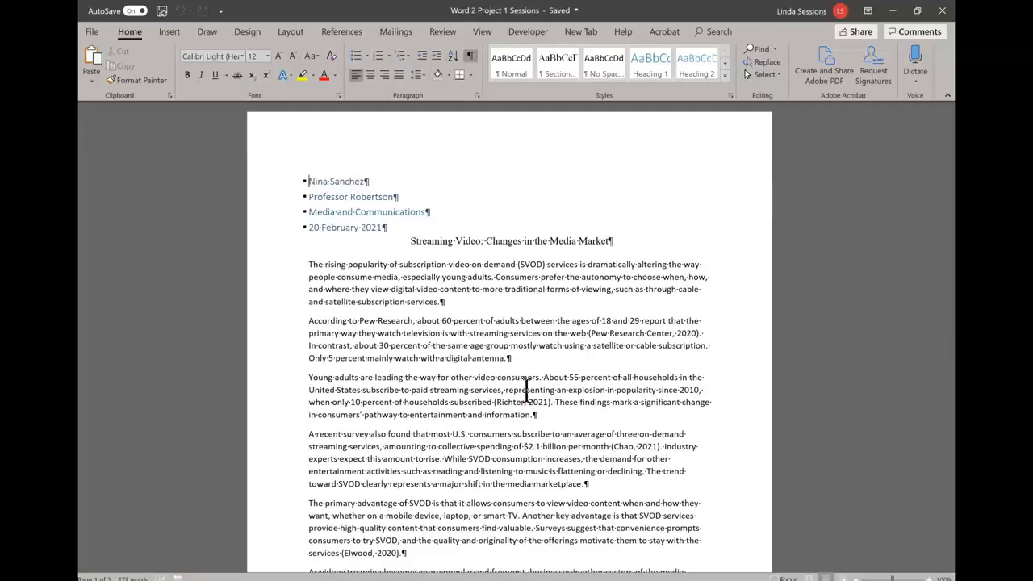
mouse_move(108, 576)
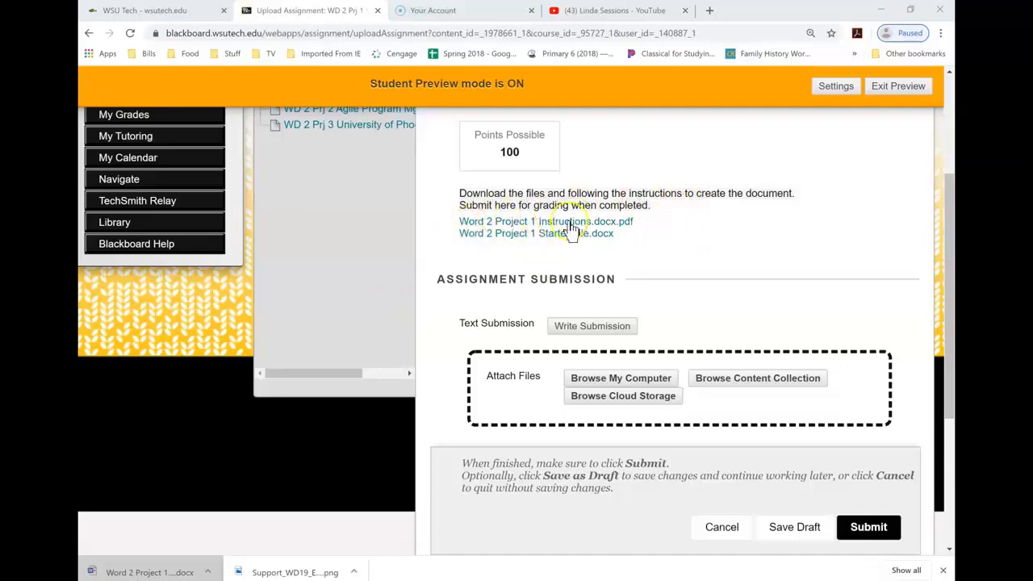
Step: Download 'Word 2 Project 1 Starter File.docx' from Blackboard and open it from the download bar
left_click(545, 237)
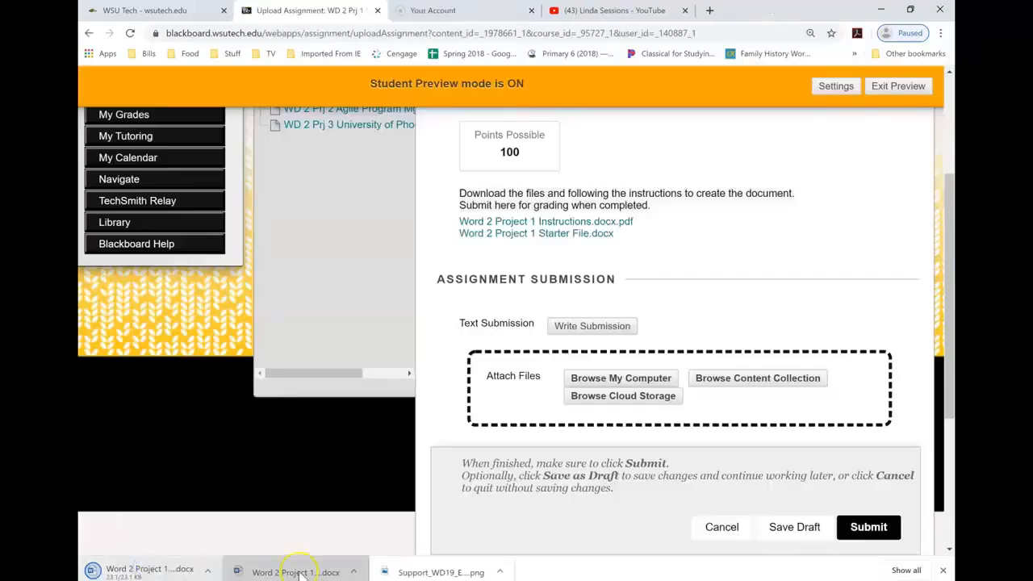
left_click(155, 570)
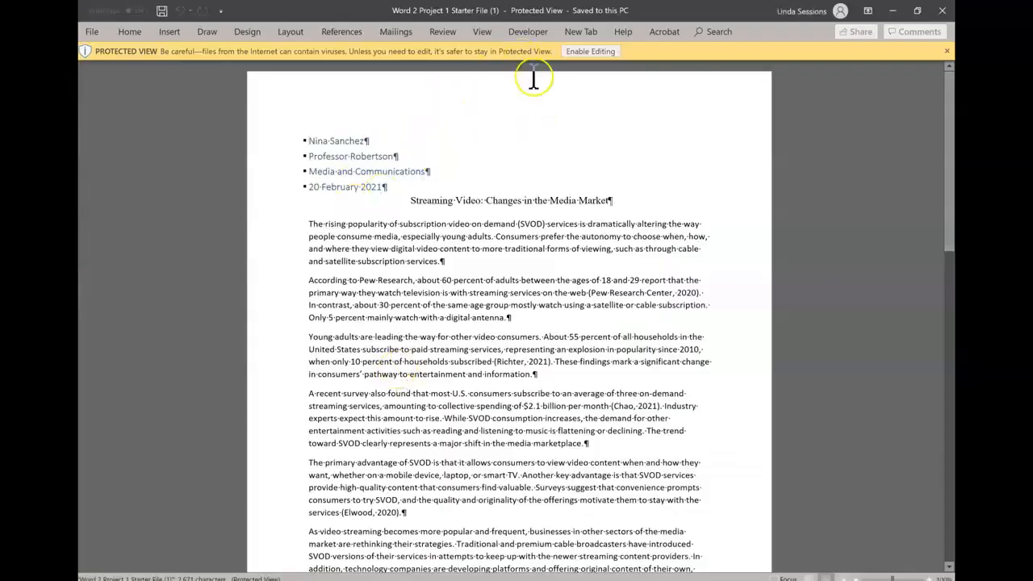
Step: Enable editing and open Save As in the Documents > Computer Class folder
left_click(600, 51)
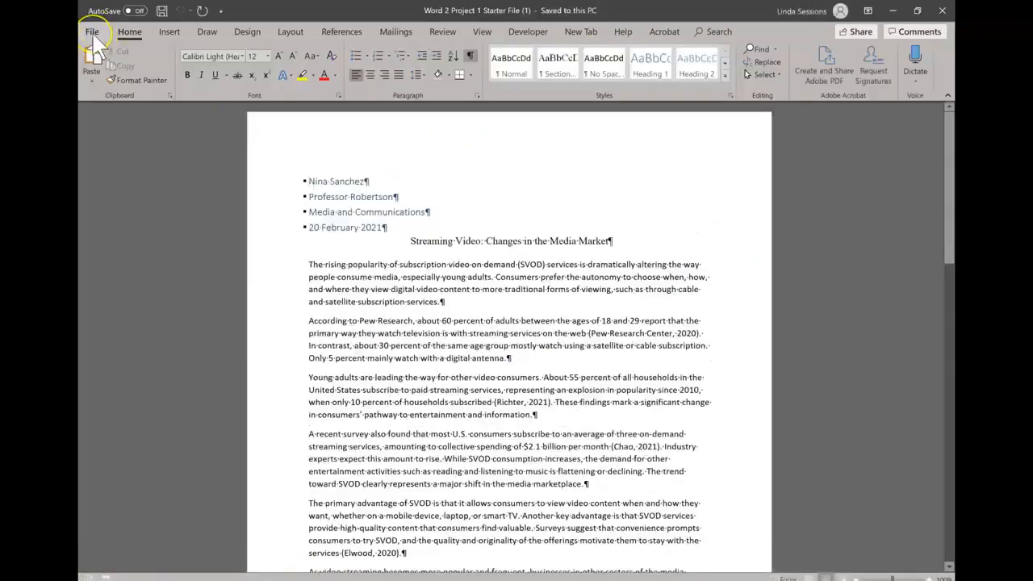
left_click(92, 34)
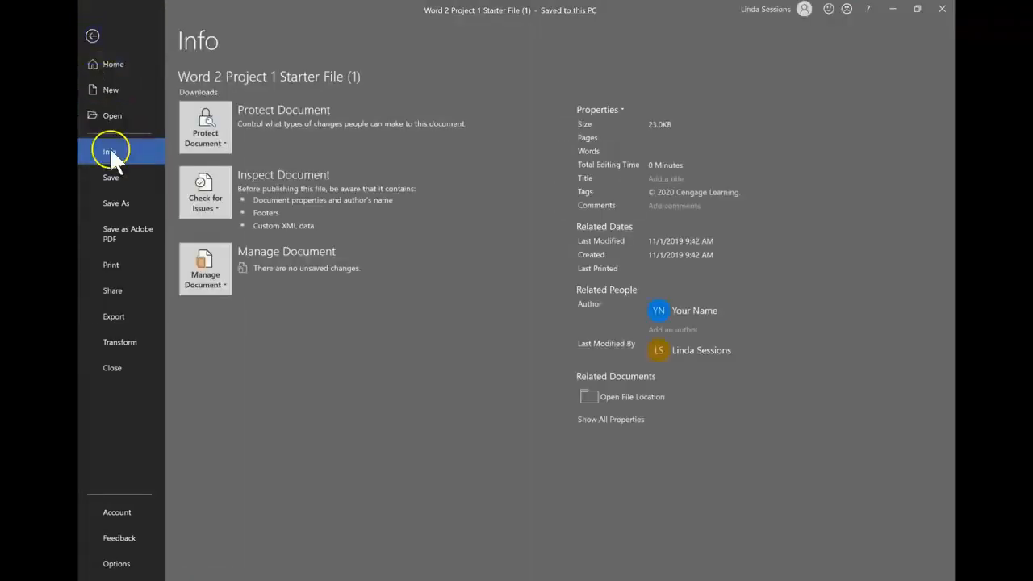
left_click(114, 202)
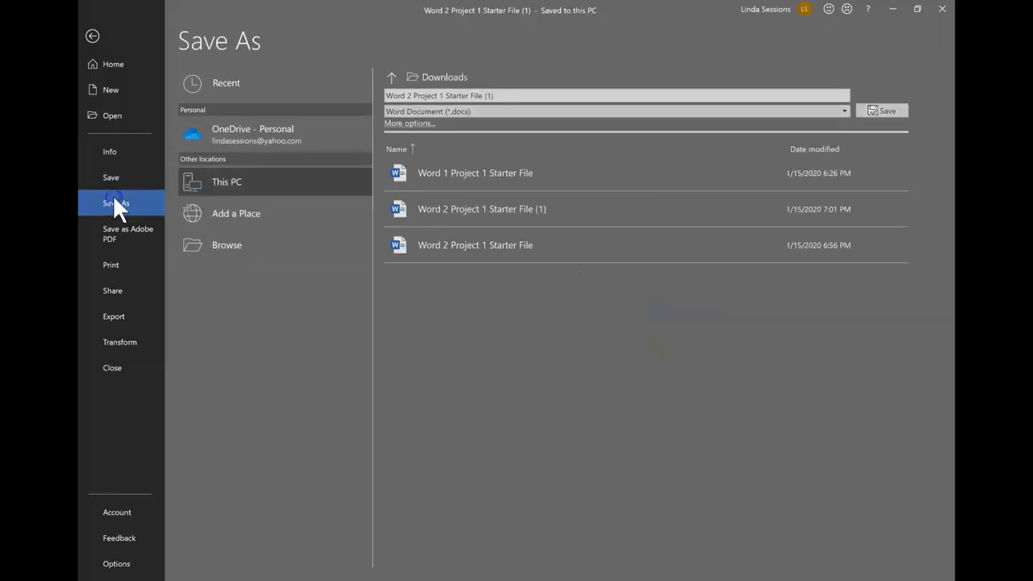
left_click(230, 239)
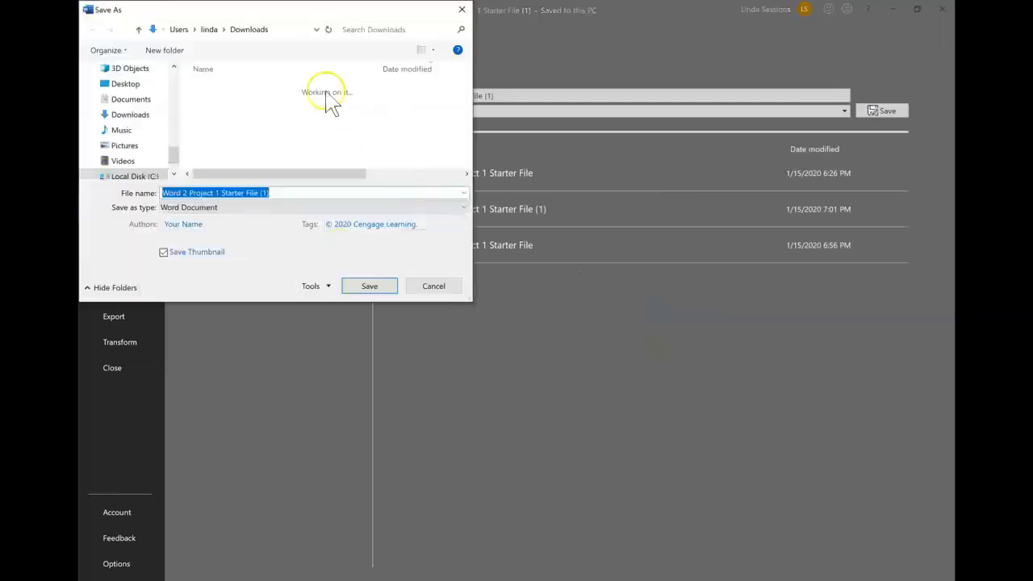
left_click(140, 103)
double_click(211, 102)
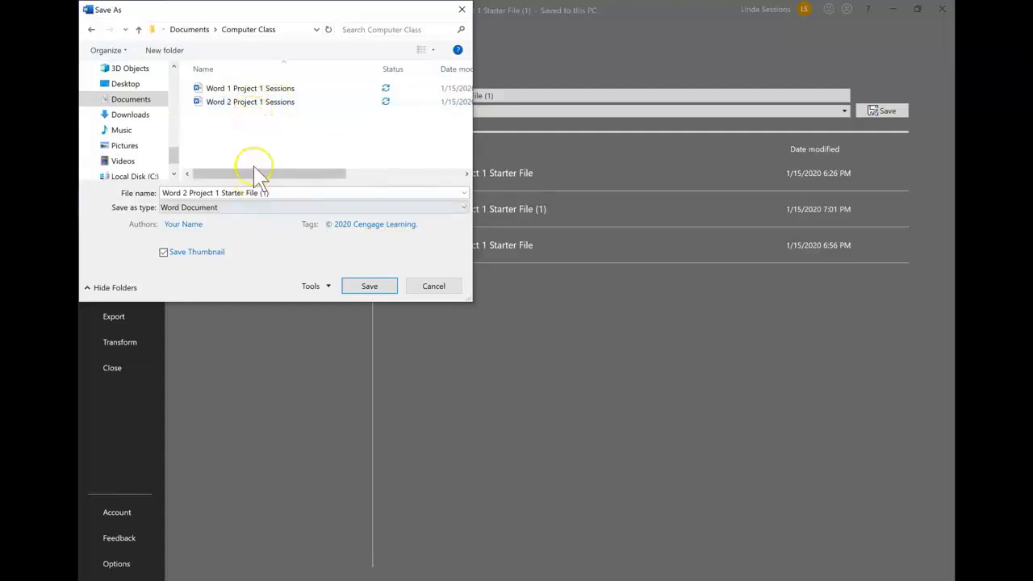
Step: Save it as 'Word 2 Project 1 Sessions', replacing the existing file
left_click(270, 195)
double_click(270, 193)
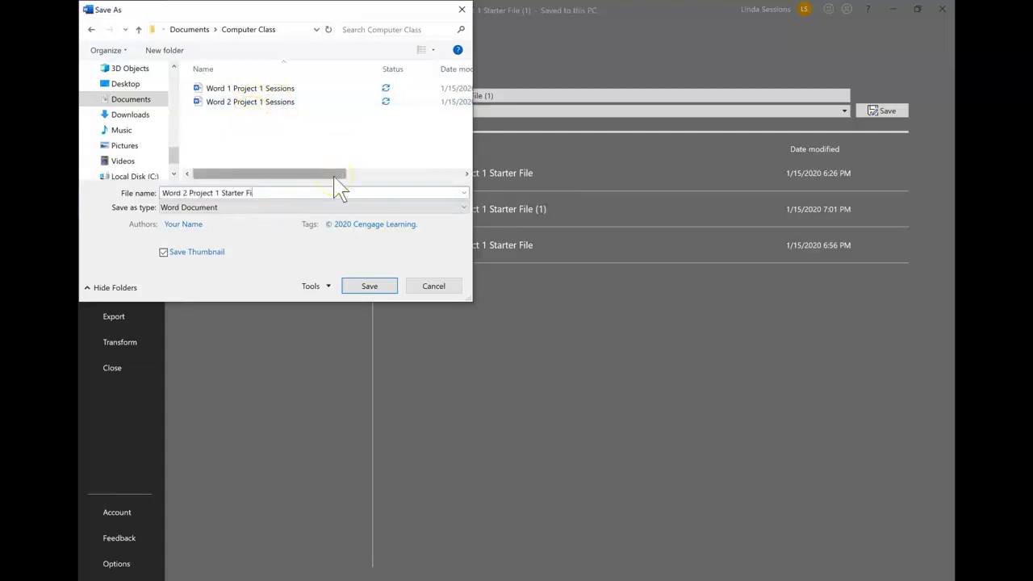
key("BackSpace")
key("BackSpace")
key("BackSpace")
key("BackSpace")
key("BackSpace")
key("BackSpace")
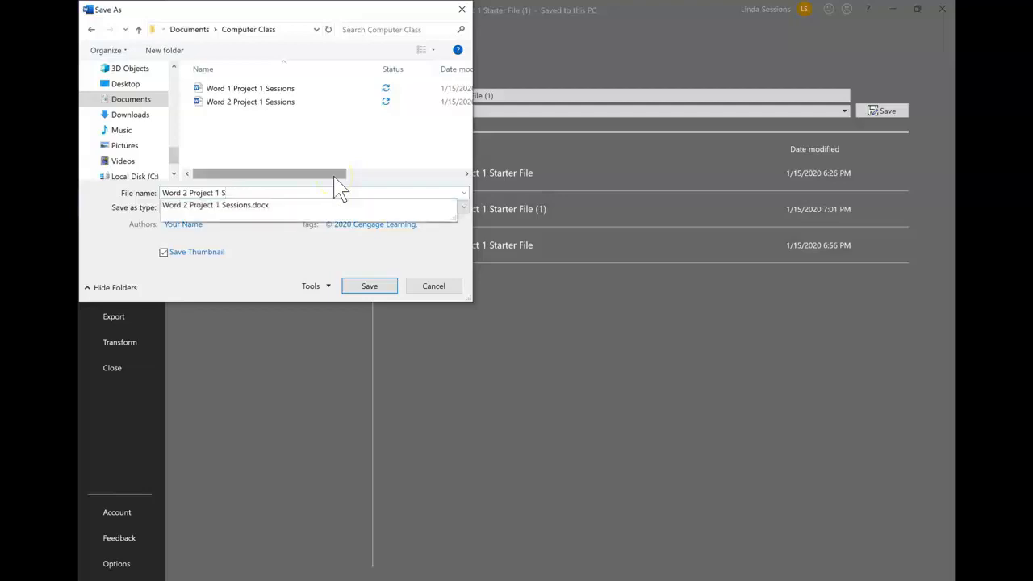
type("essions")
left_click(373, 287)
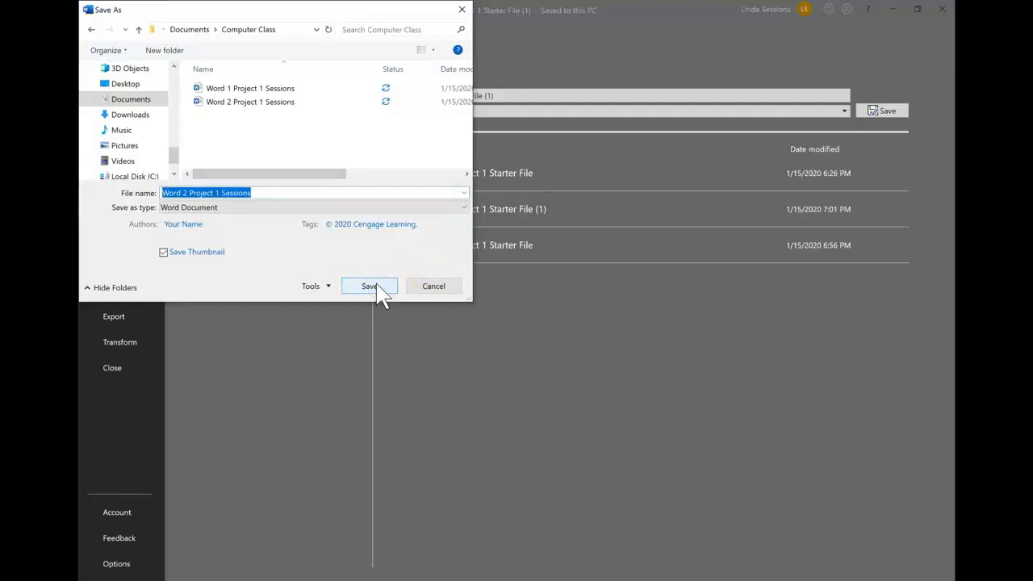
left_click(376, 292)
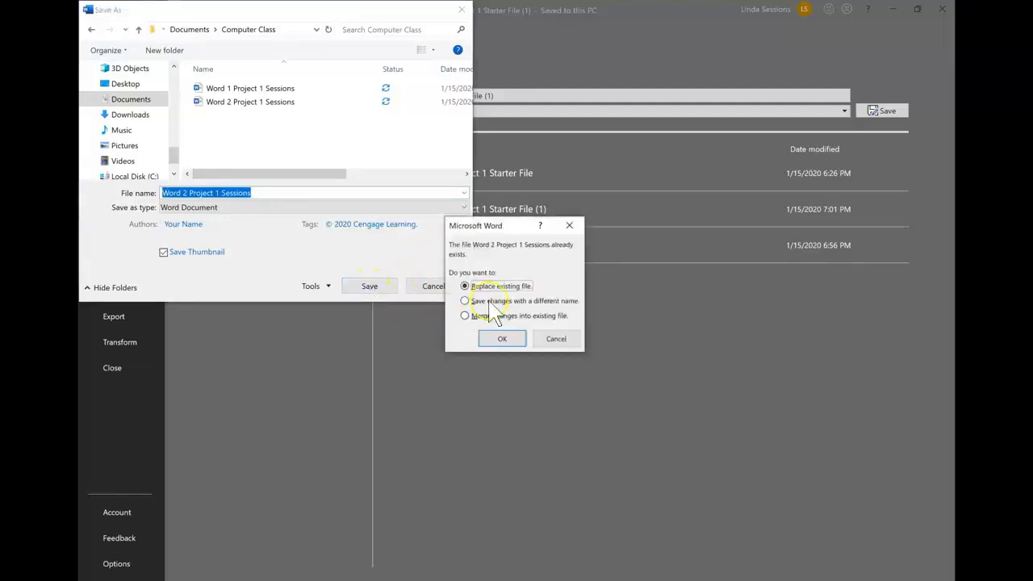
left_click(502, 339)
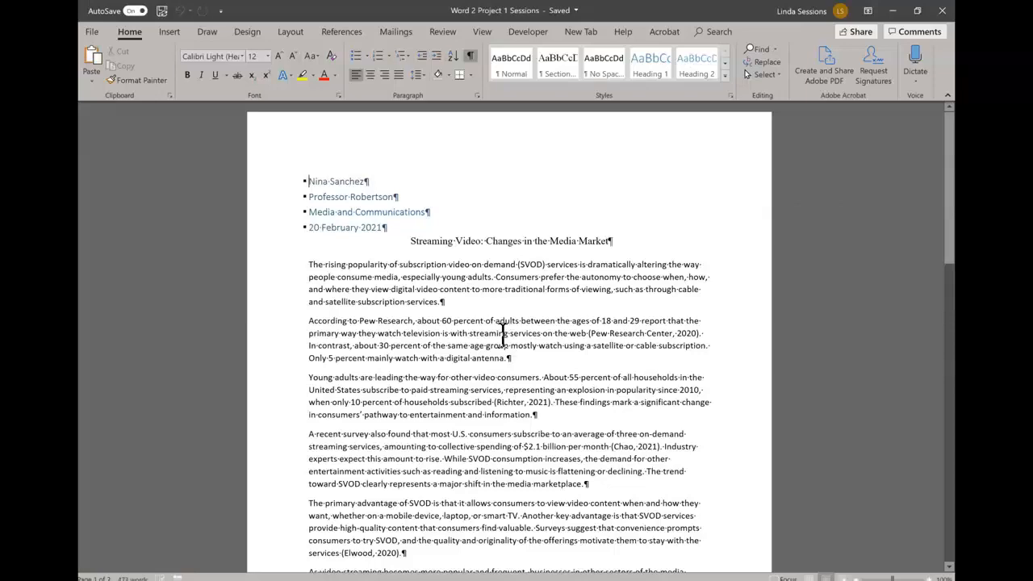
Step: Type the student's full name after 'This file created specifically for' in the footer, then close the footer
scroll(440, 355, "down", 2)
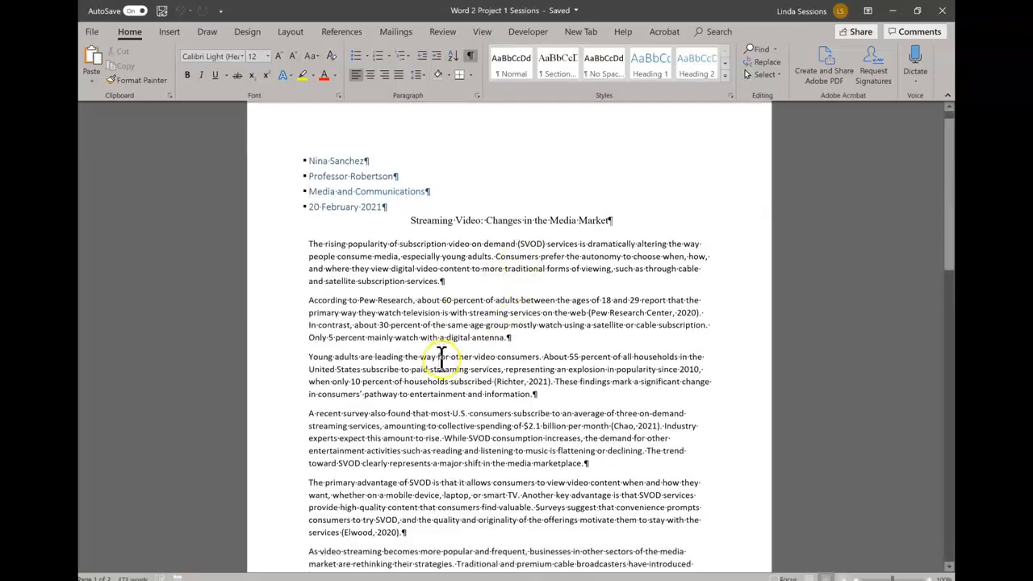
scroll(440, 356, "down", 6)
left_click(429, 446)
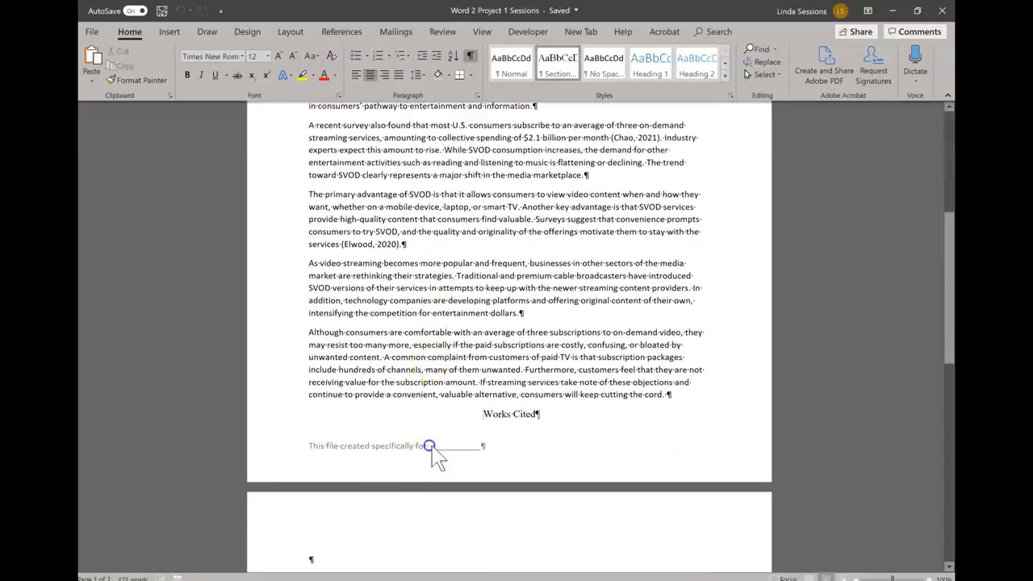
double_click(430, 446)
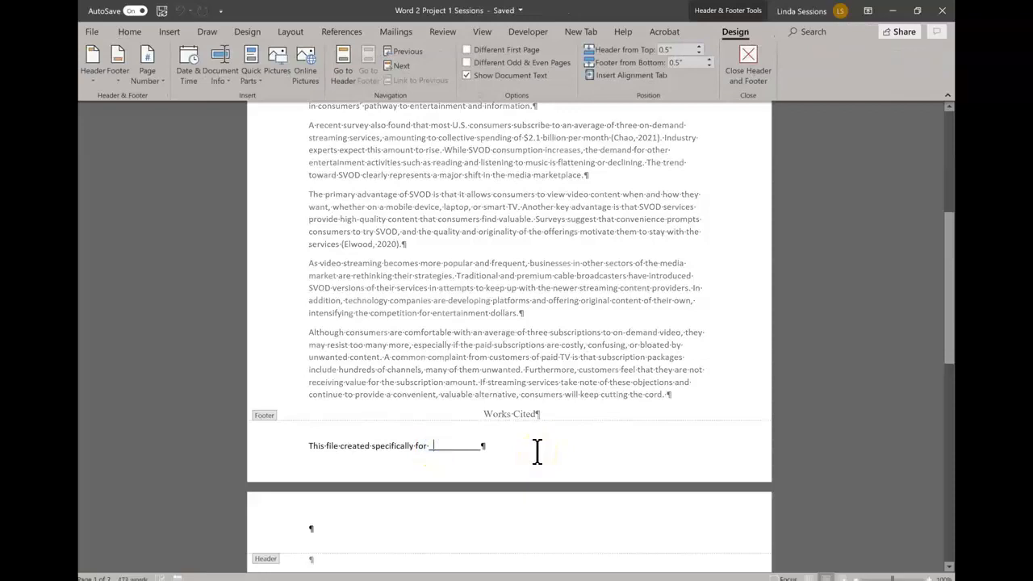
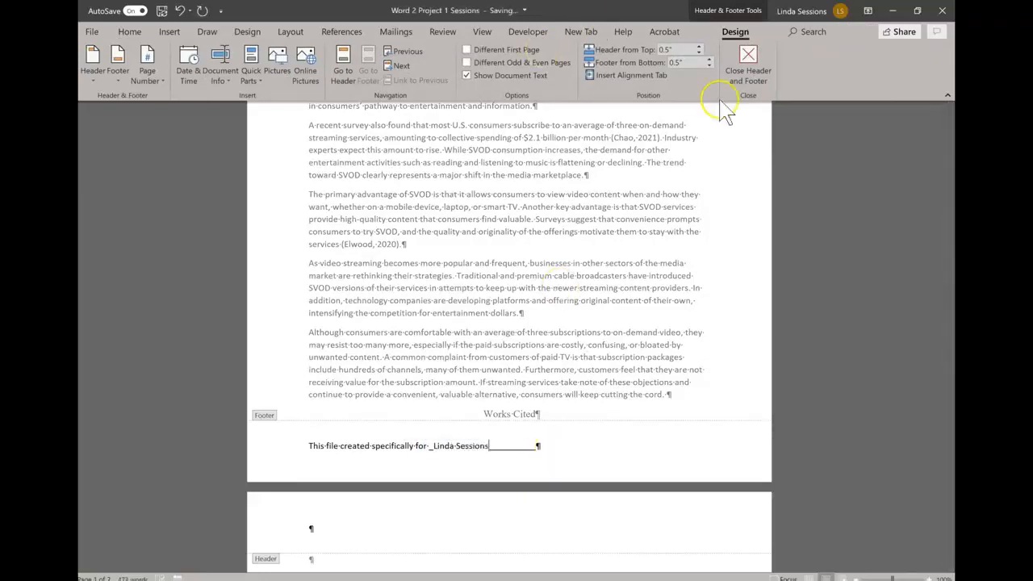
left_click(748, 61)
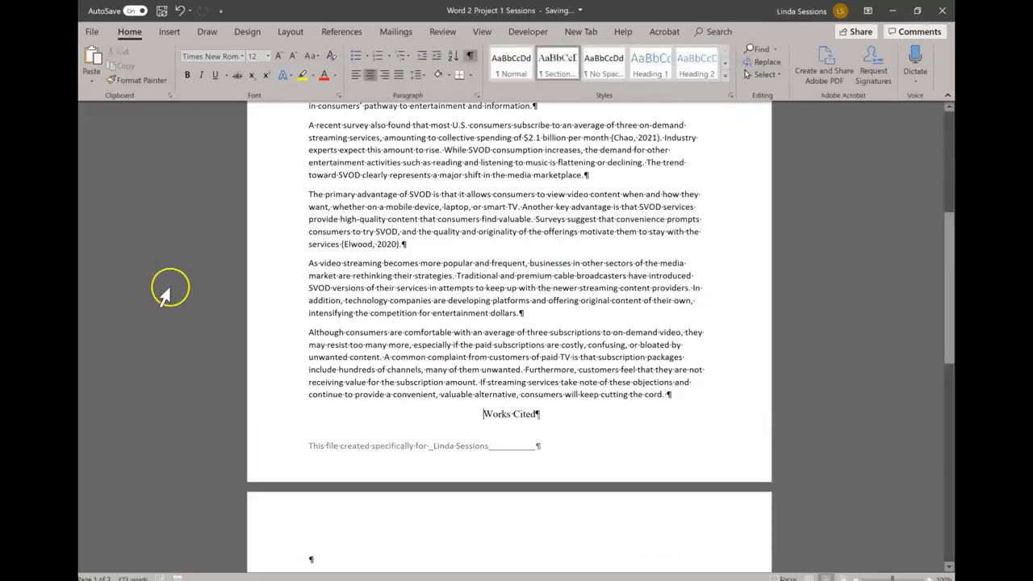
scroll(395, 278, "up", 8)
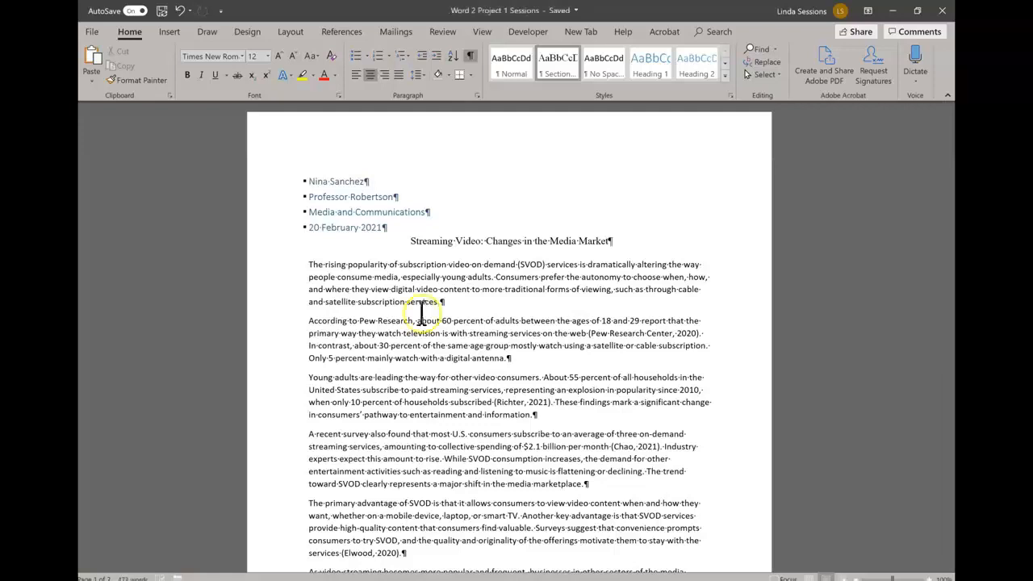
Step: Choose MLA in the References tab's citation Style list
left_click(343, 31)
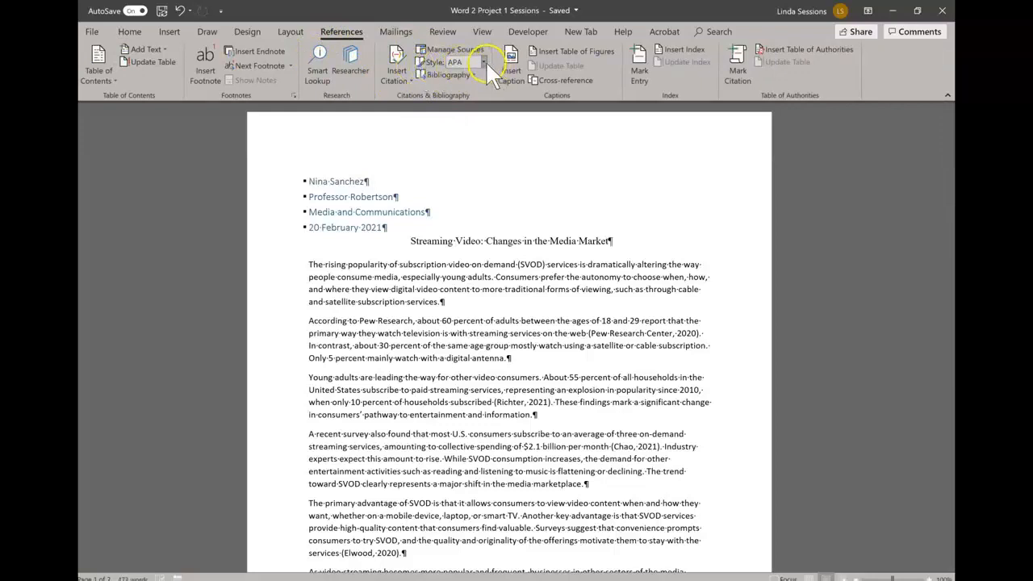
left_click(482, 64)
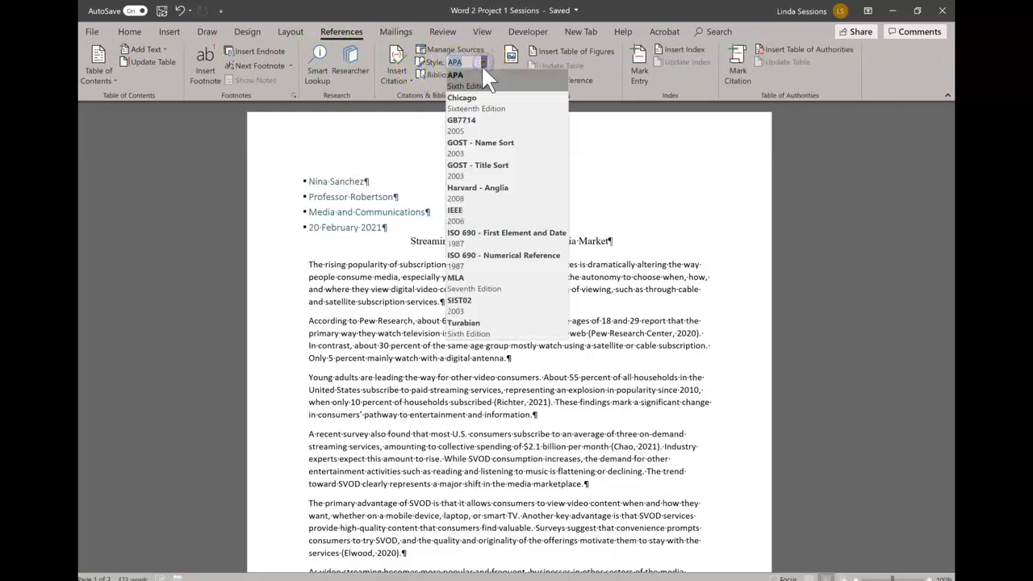
left_click(466, 283)
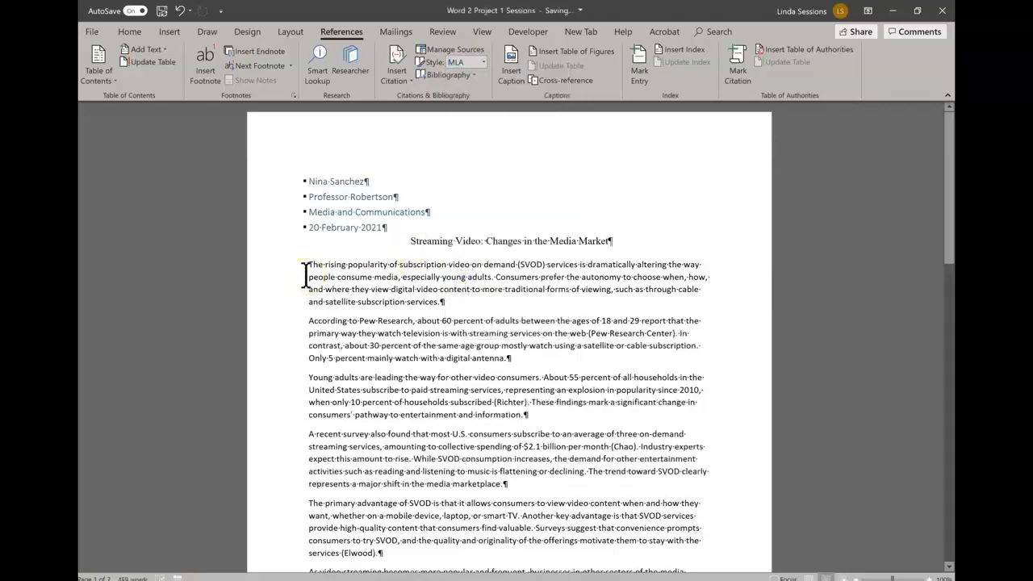
Step: Select the first body paragraph and format it as 12 pt Times New Roman
left_click(310, 276)
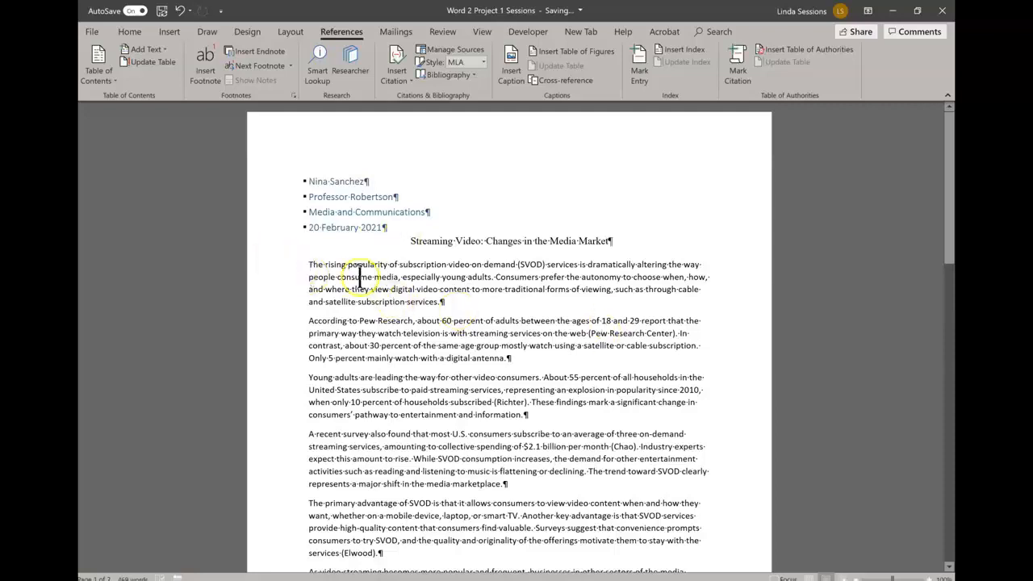
left_click(305, 264)
left_click_drag(305, 265, 456, 295)
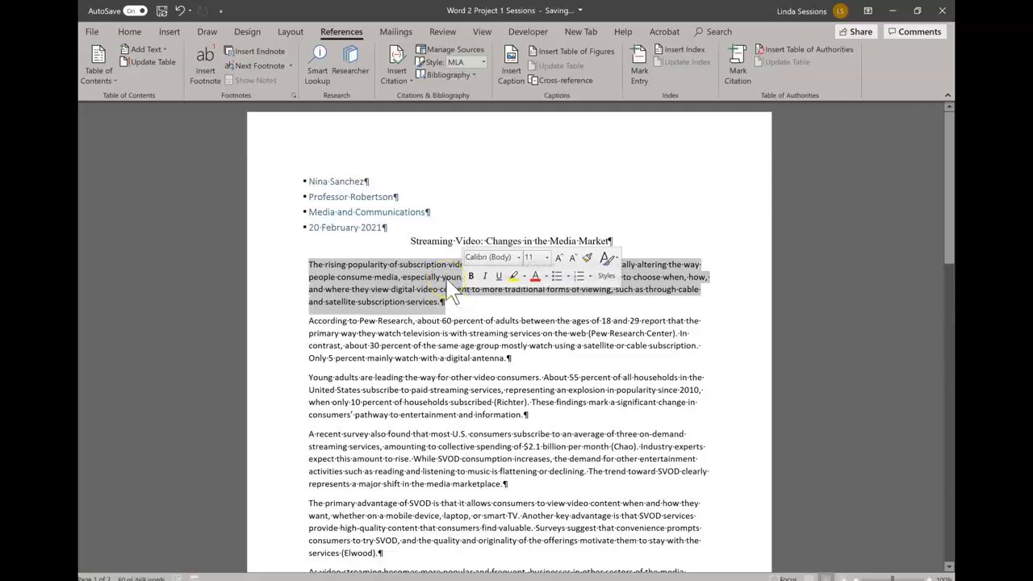
left_click(127, 34)
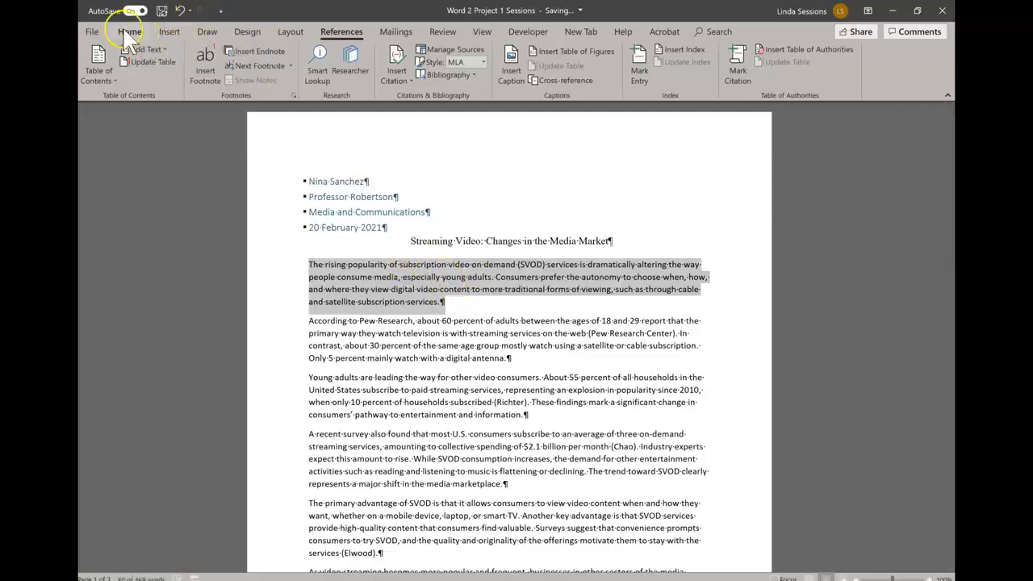
left_click(128, 34)
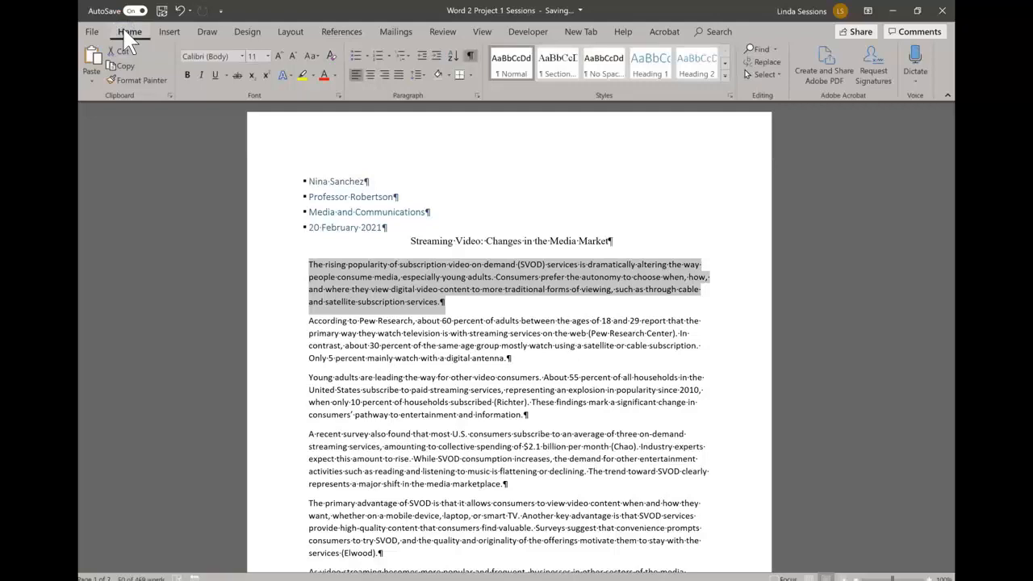
left_click(240, 55)
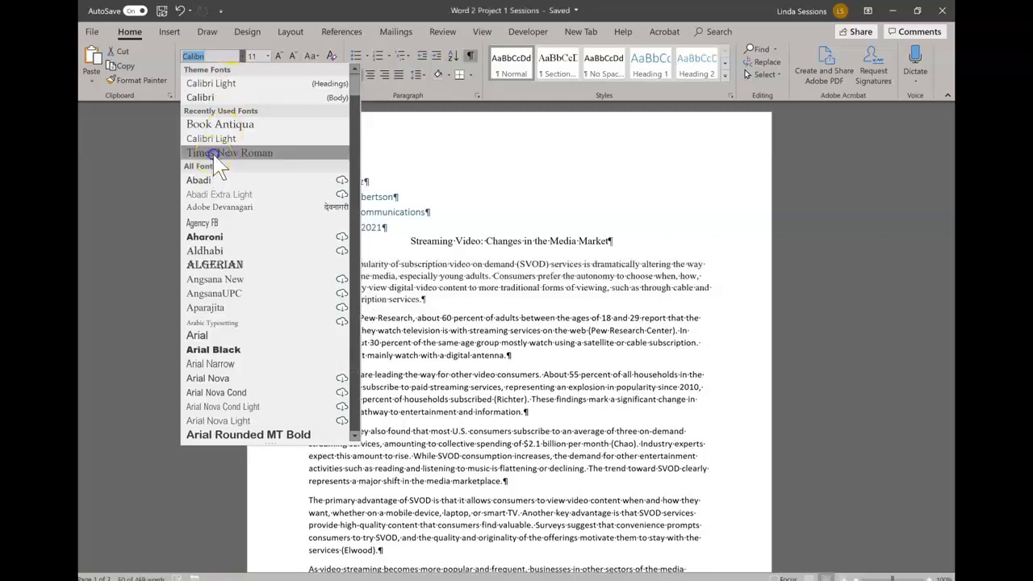
left_click(216, 153)
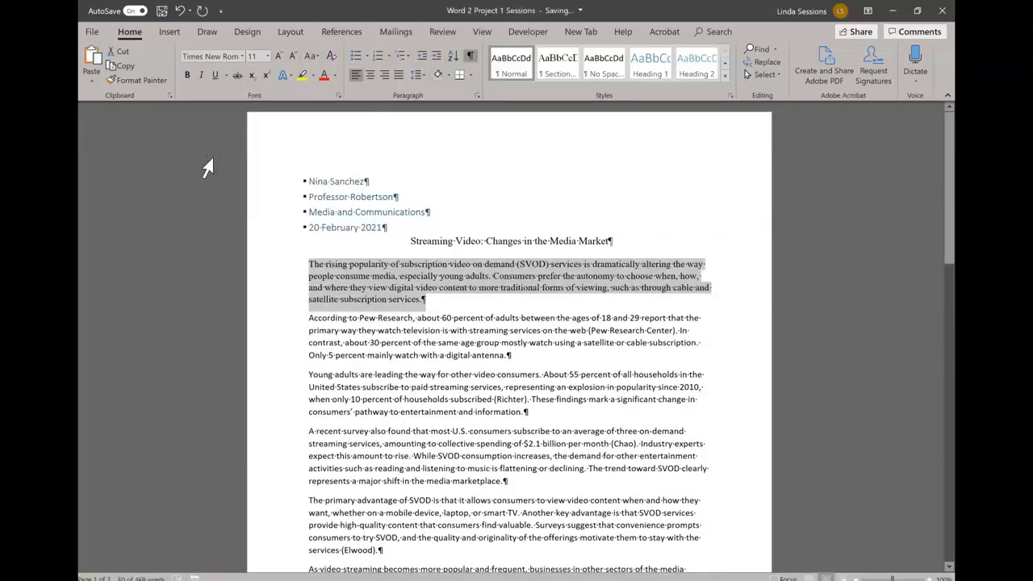
left_click(268, 56)
left_click(251, 116)
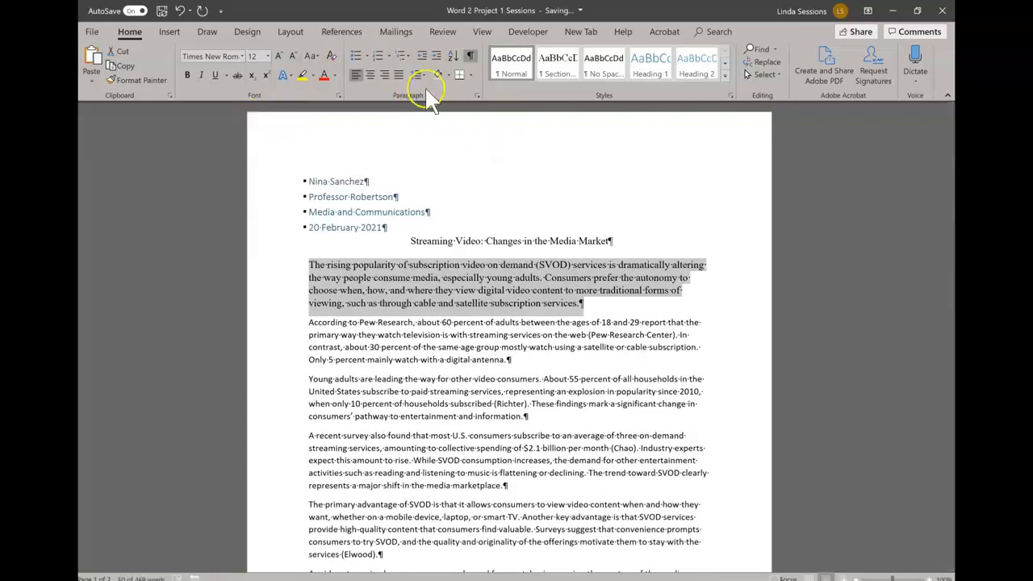
Step: Set the opening paragraph's Spacing After to 0 pt in the Paragraph dialog
left_click(476, 96)
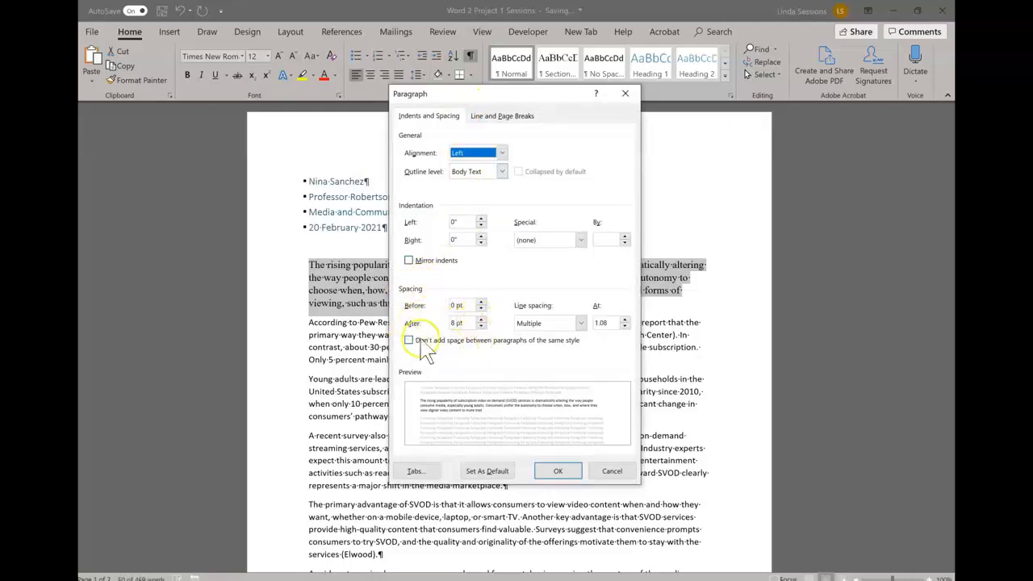
left_click(482, 327)
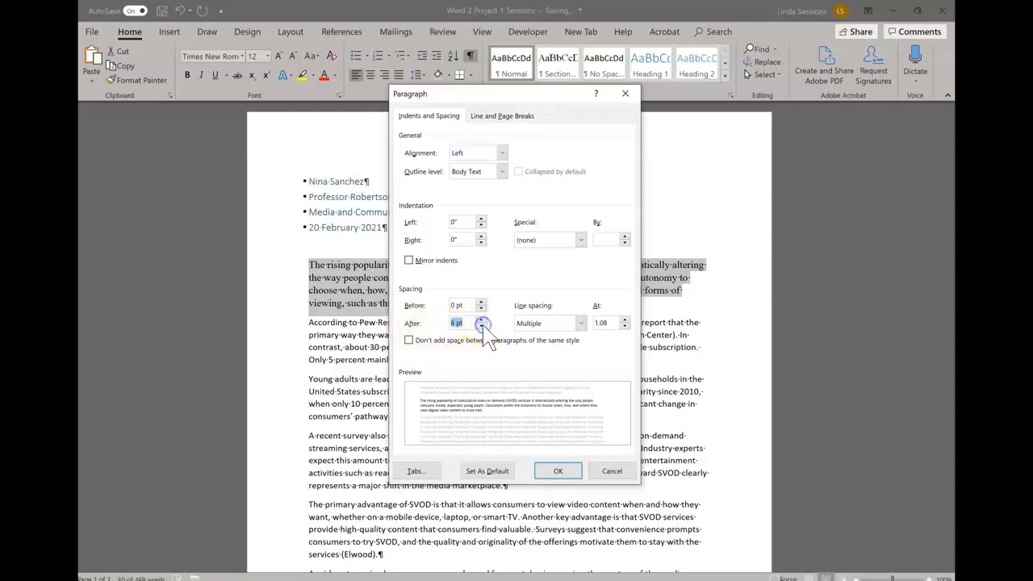
left_click(576, 471)
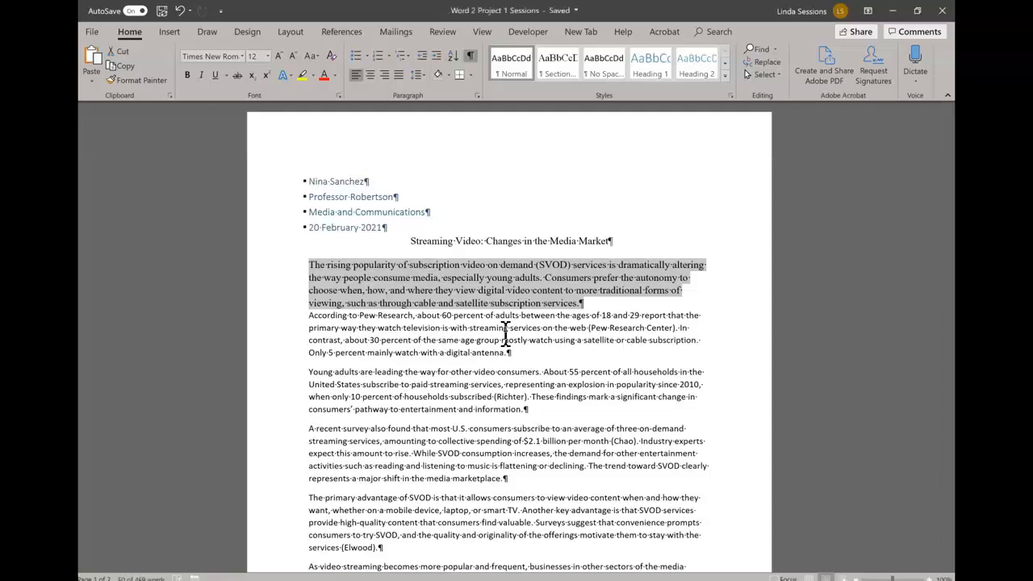
Step: Update the Normal style to match the selected opening paragraph
left_click(508, 68)
right_click(508, 68)
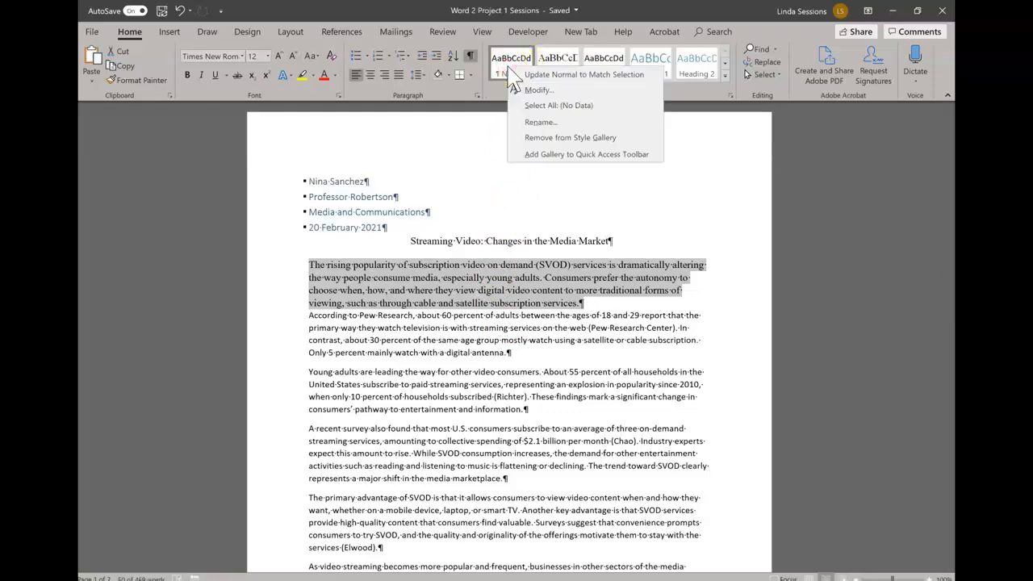
left_click(566, 76)
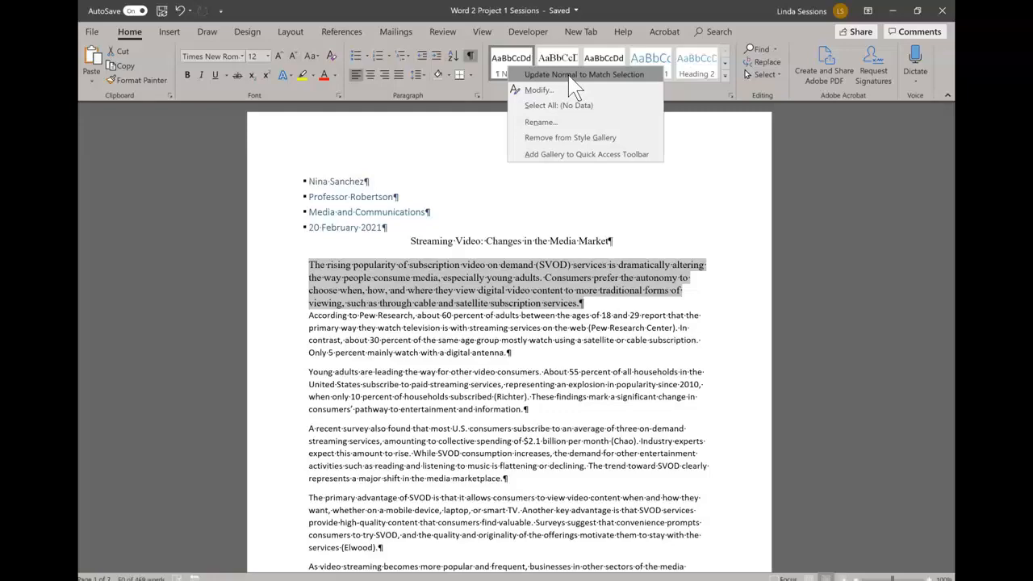
left_click(573, 75)
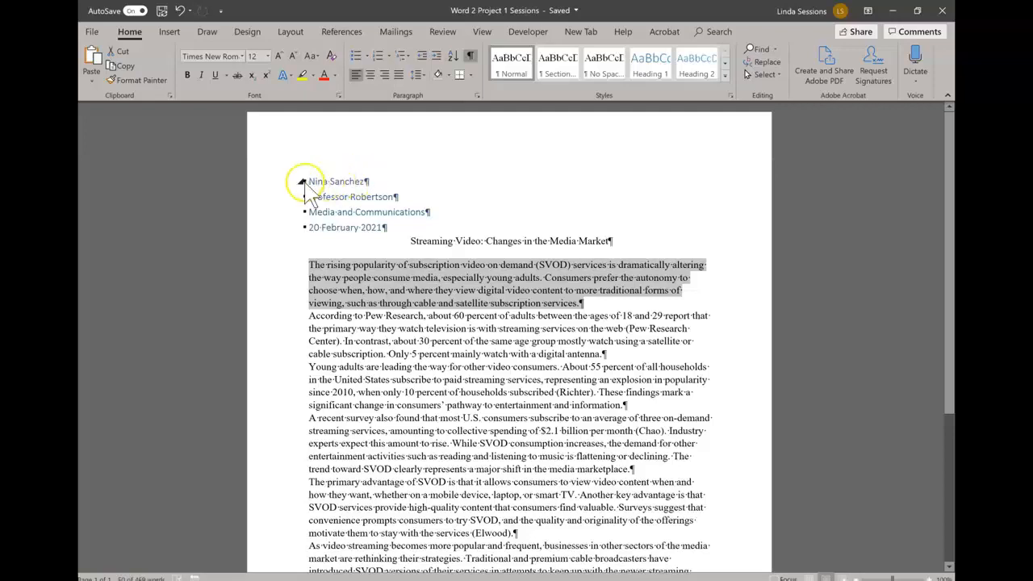
Step: Apply the Normal style to the four heading lines, removing their bullets
left_click_drag(260, 181, 258, 228)
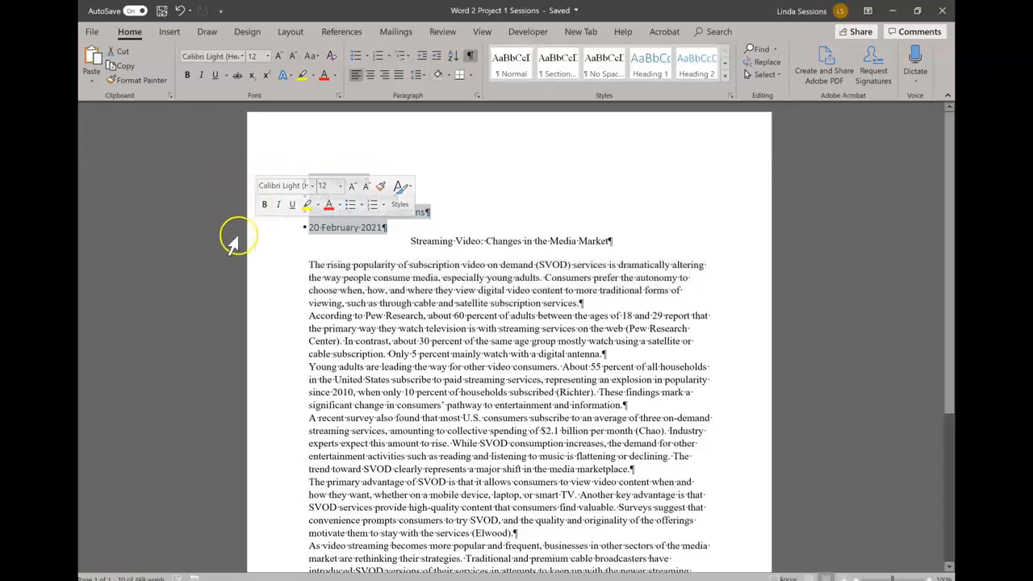
left_click(510, 63)
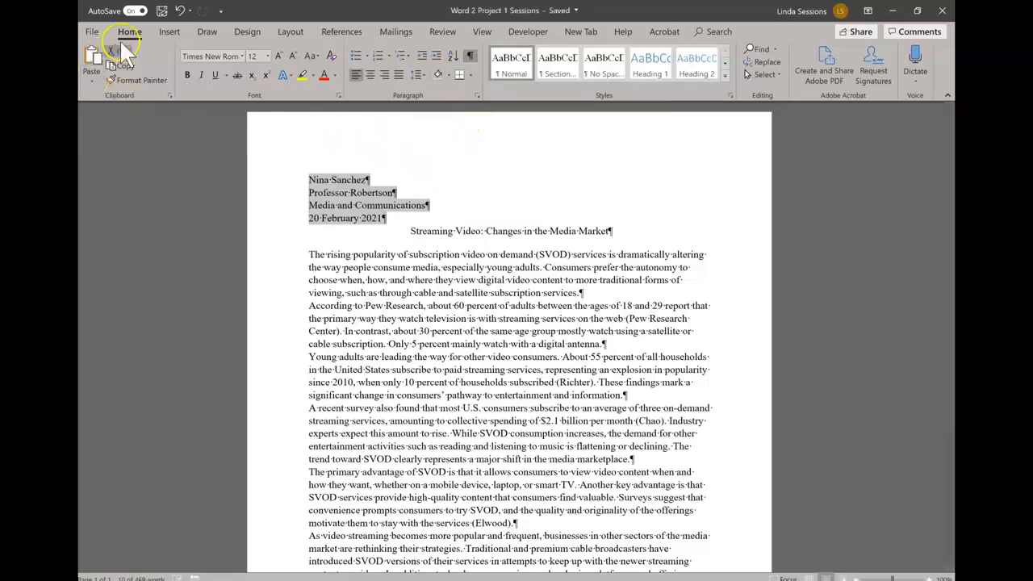
left_click(169, 32)
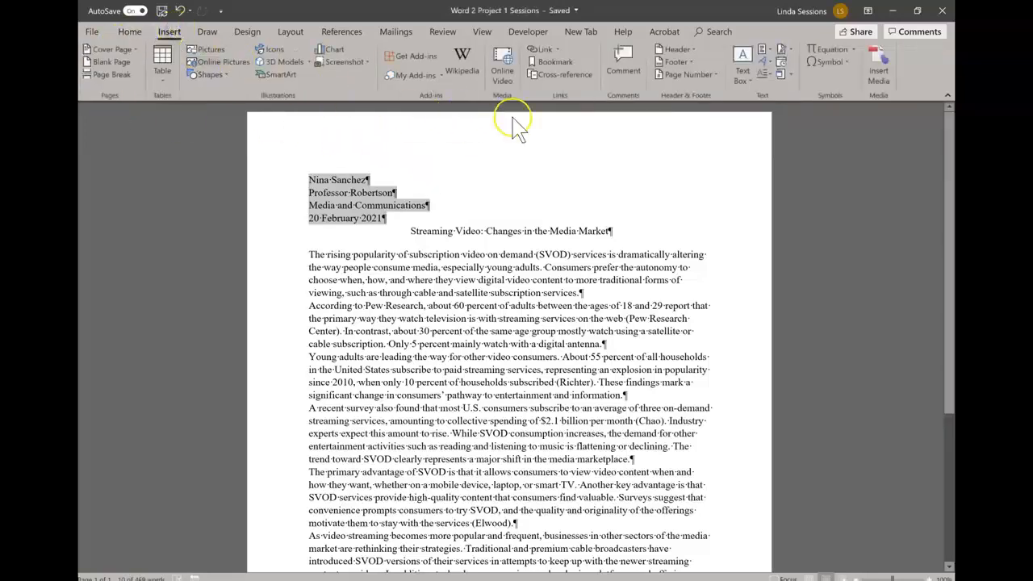
Step: Insert a blank header with the student's last name followed by a plain page number
left_click(686, 49)
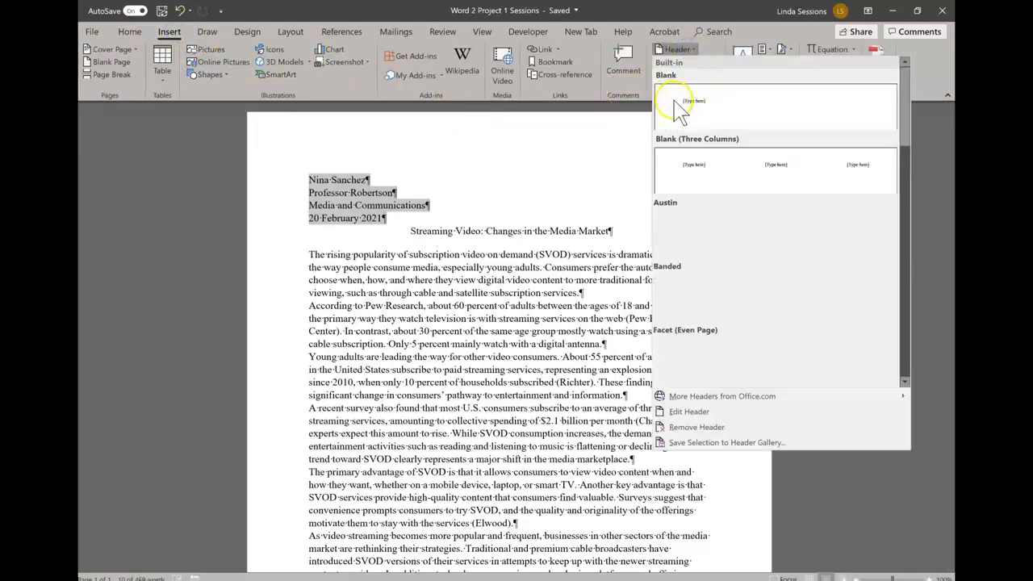
left_click(698, 105)
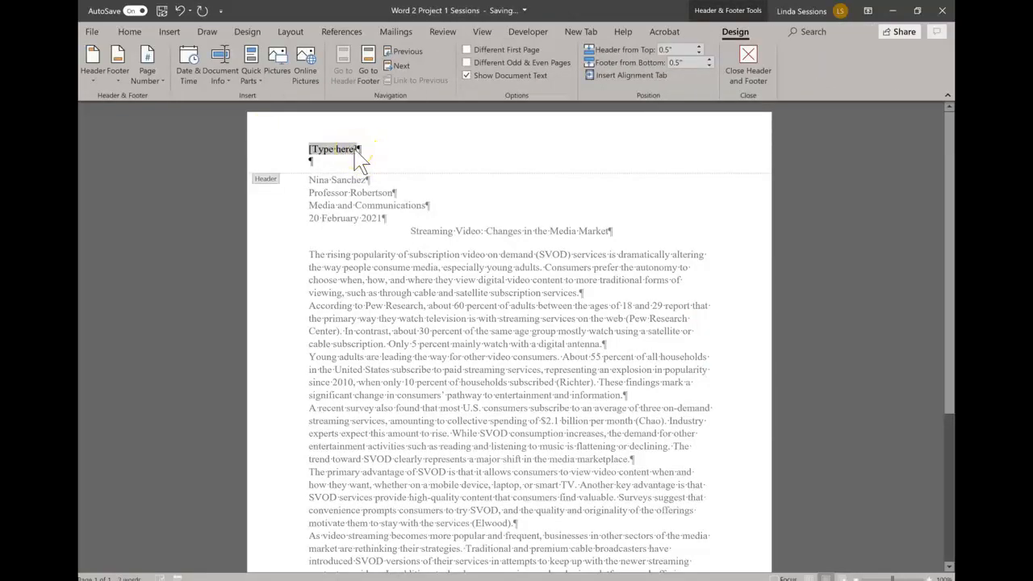
type("Sanche")
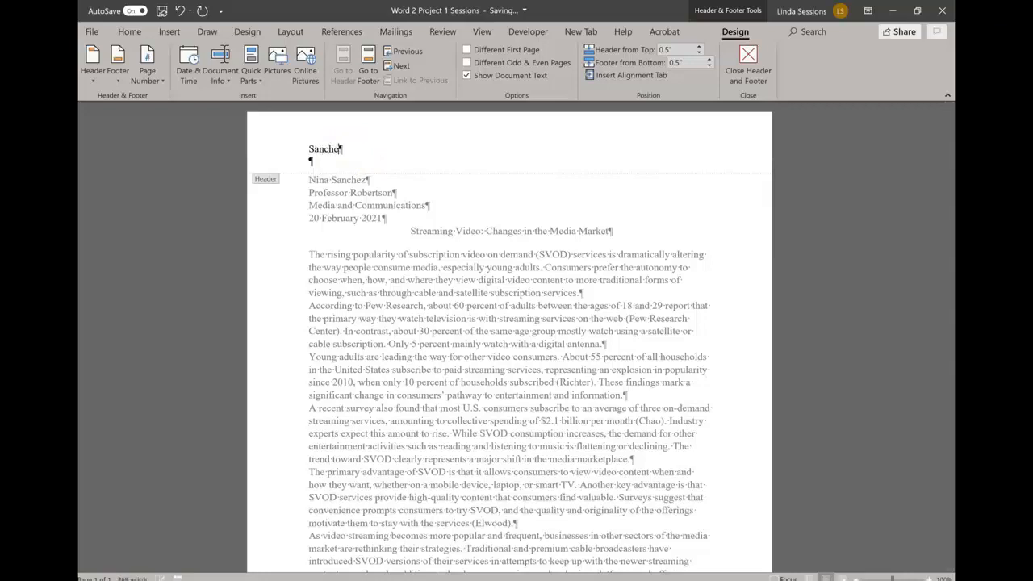
type("z")
left_click(152, 76)
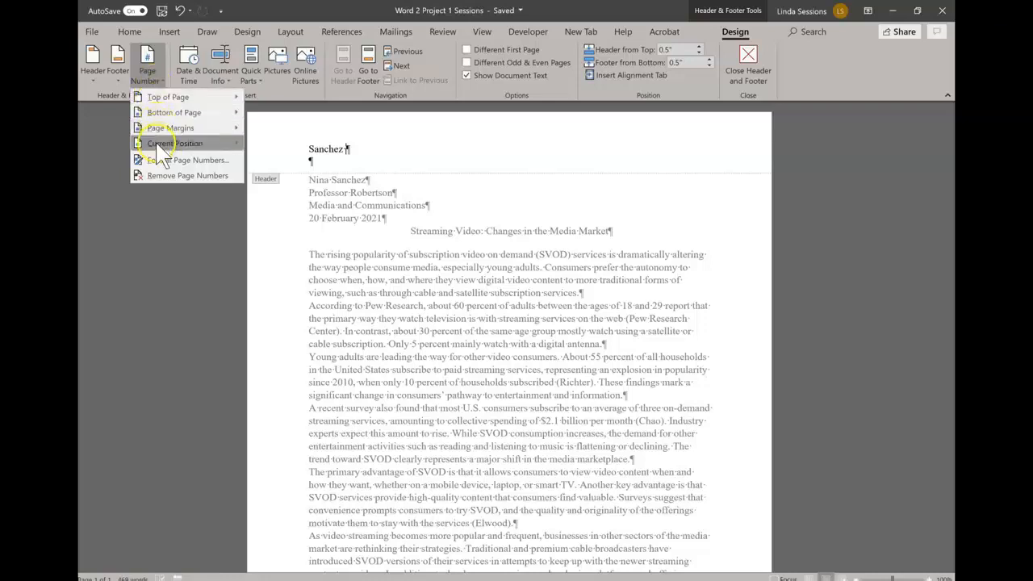
mouse_move(154, 143)
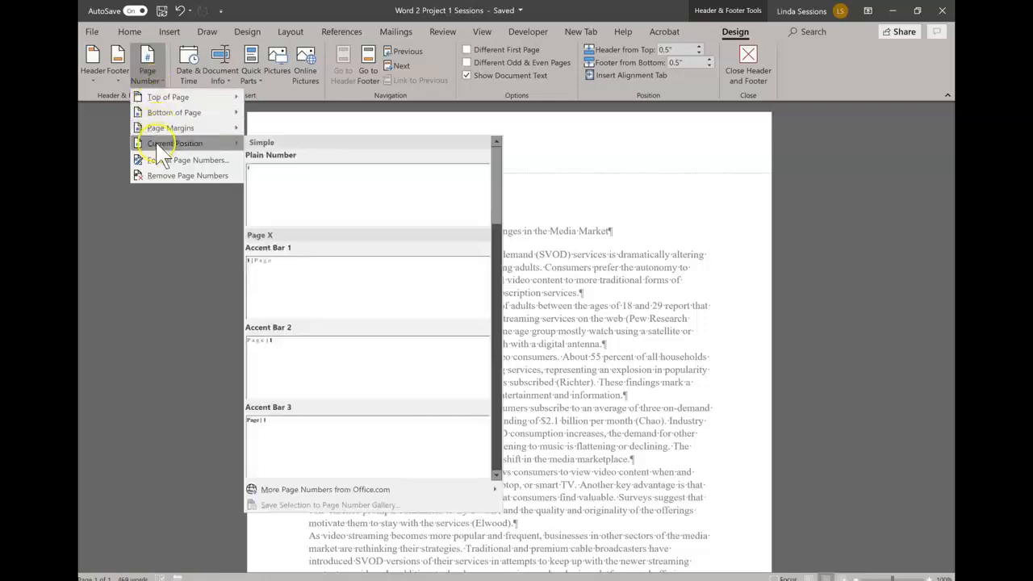
left_click(293, 190)
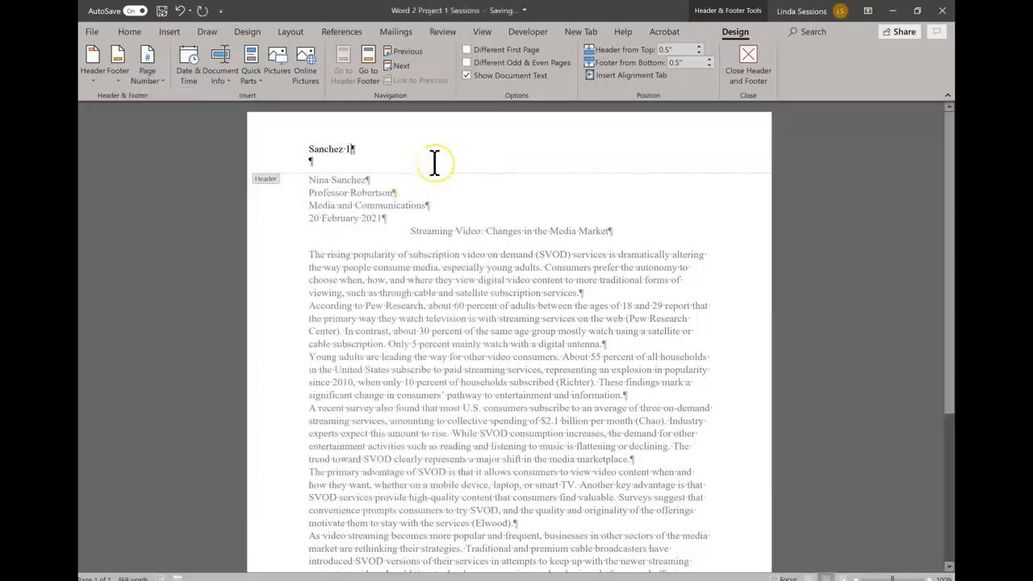
left_click(558, 142)
Step: Close the header and select all the body paragraphs
left_click(750, 51)
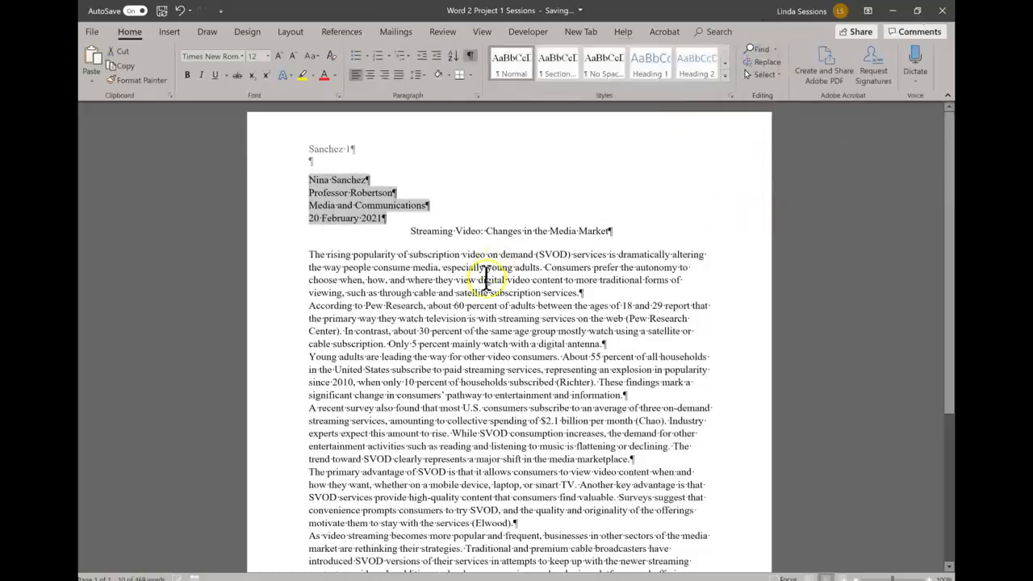
scroll(574, 297, "down", 1)
scroll(574, 297, "down", 3)
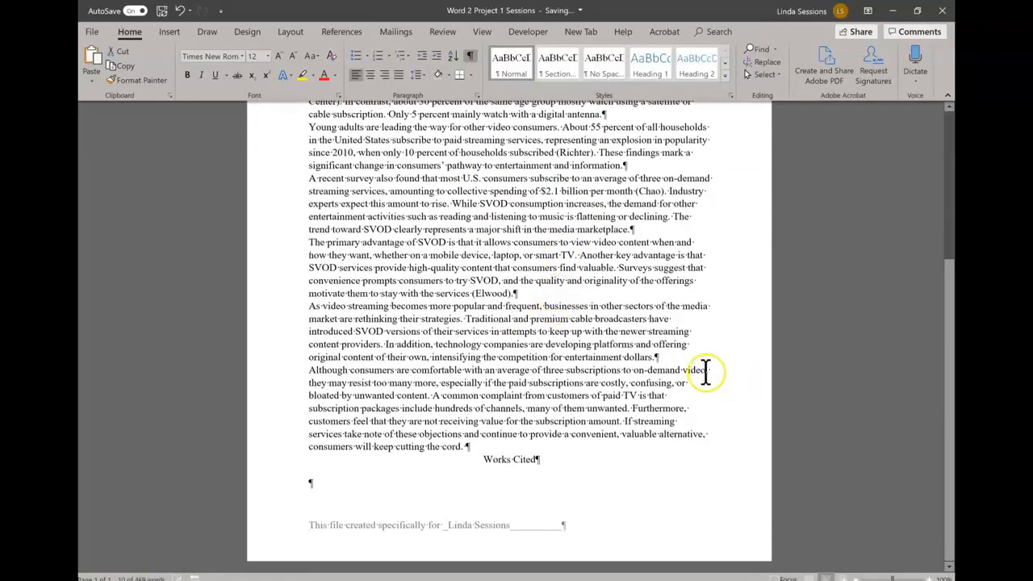
scroll(606, 436, "up", 5)
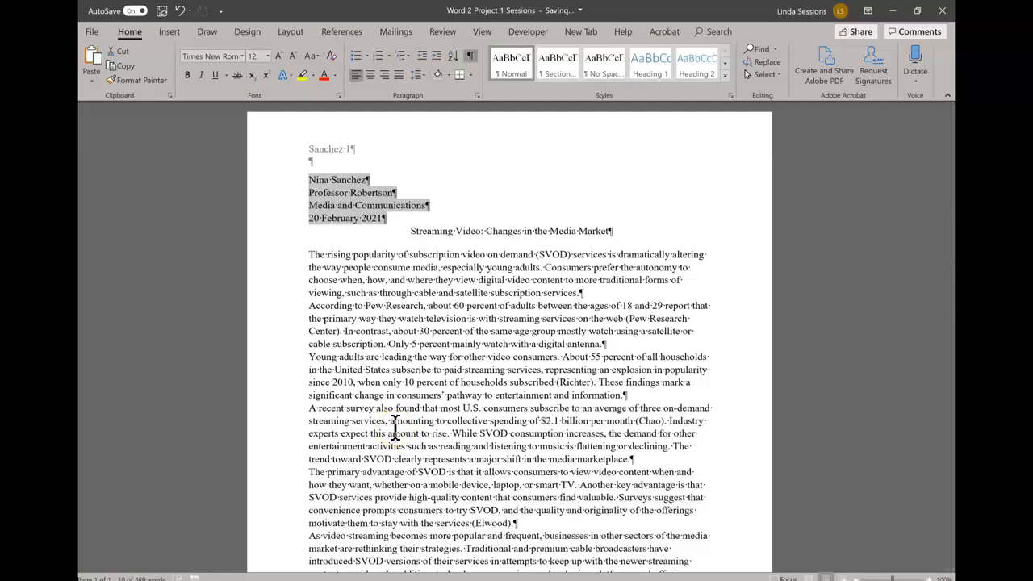
left_click(313, 255)
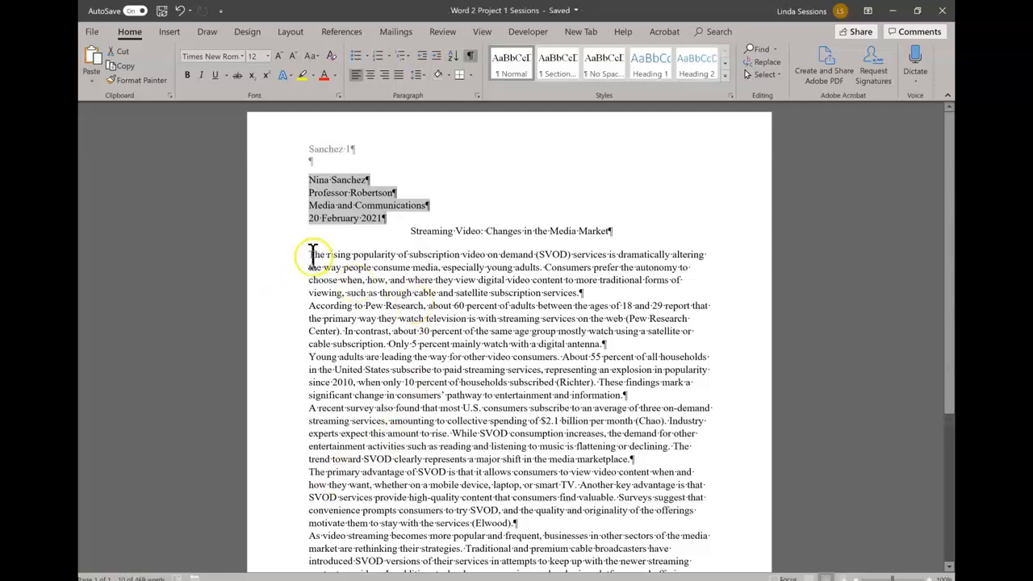
left_click_drag(311, 255, 472, 491)
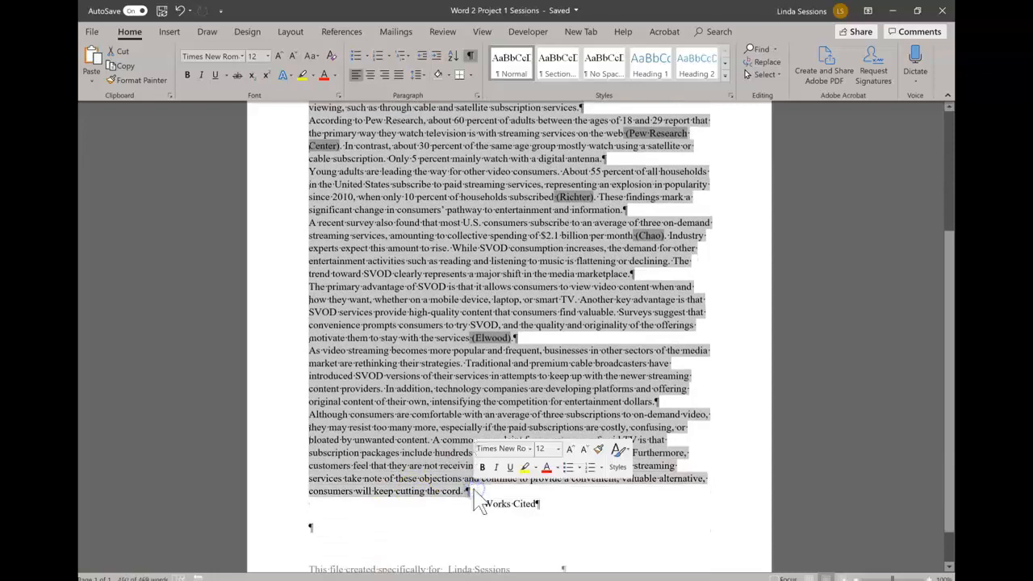
Step: Give the selected paragraphs a 0.5-inch first-line indent in the Paragraph dialog
left_click(453, 68)
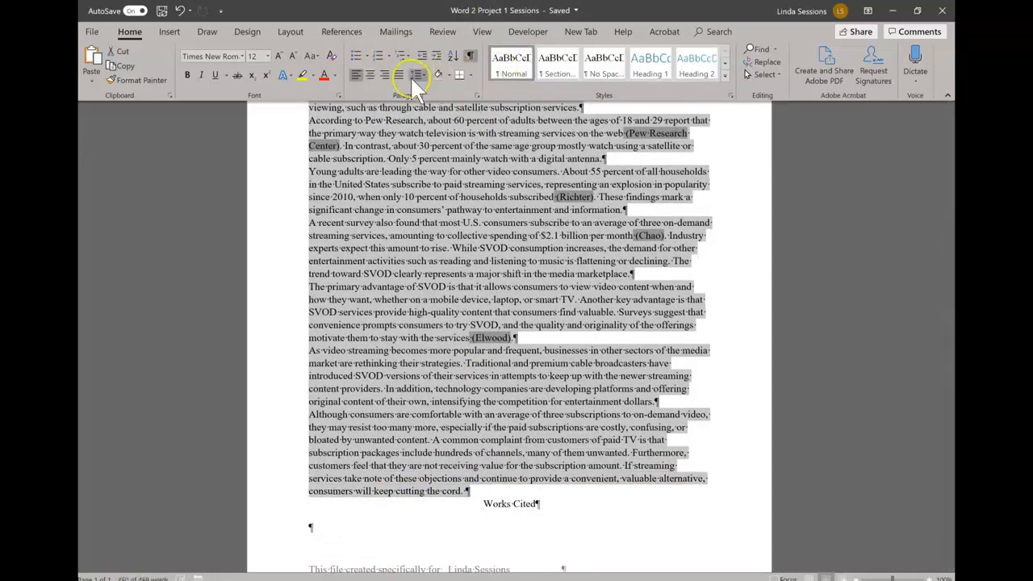
left_click(479, 95)
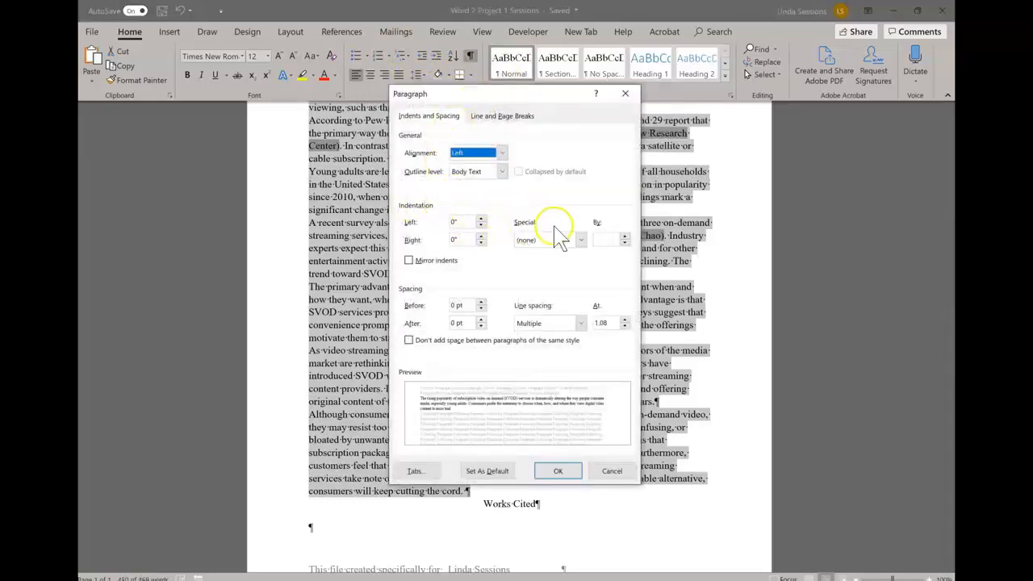
left_click(580, 240)
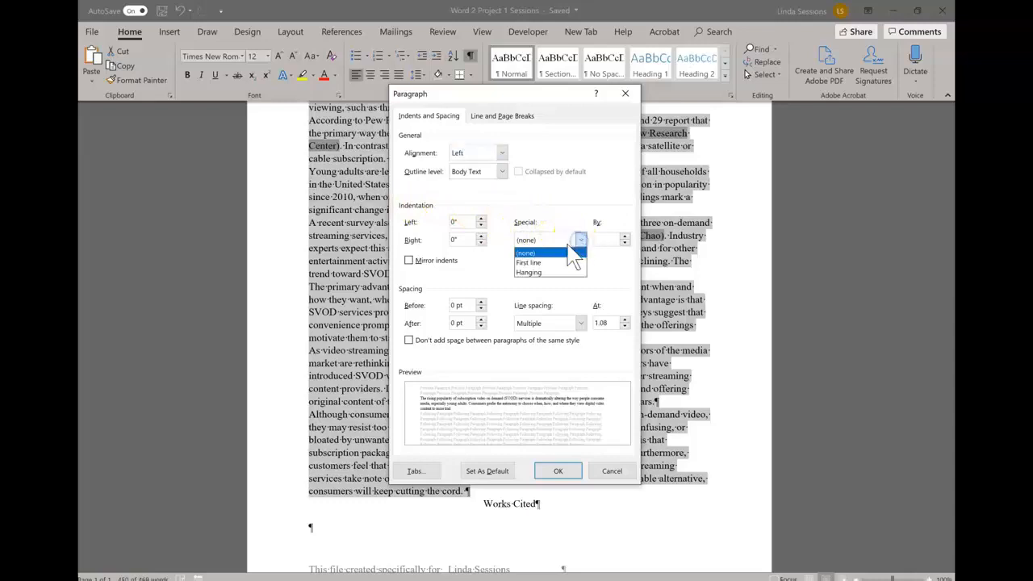
left_click(537, 262)
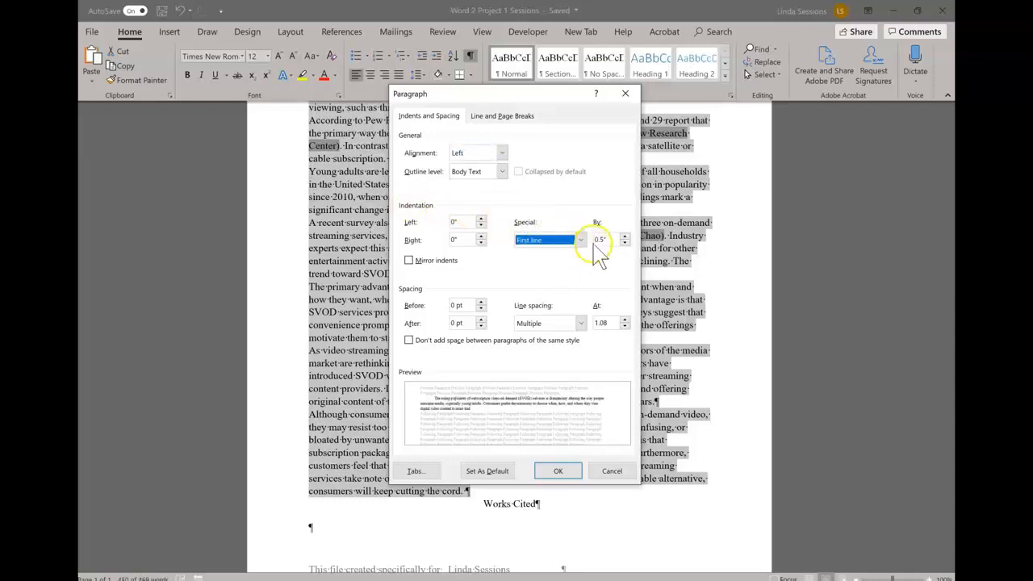
left_click(558, 473)
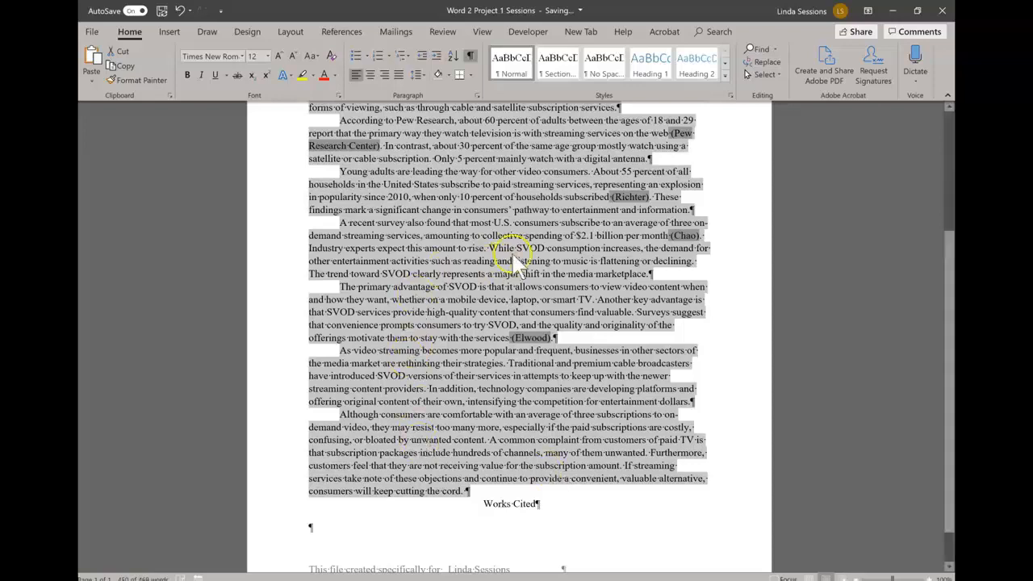
scroll(275, 226, "up", 2)
scroll(272, 226, "up", 1)
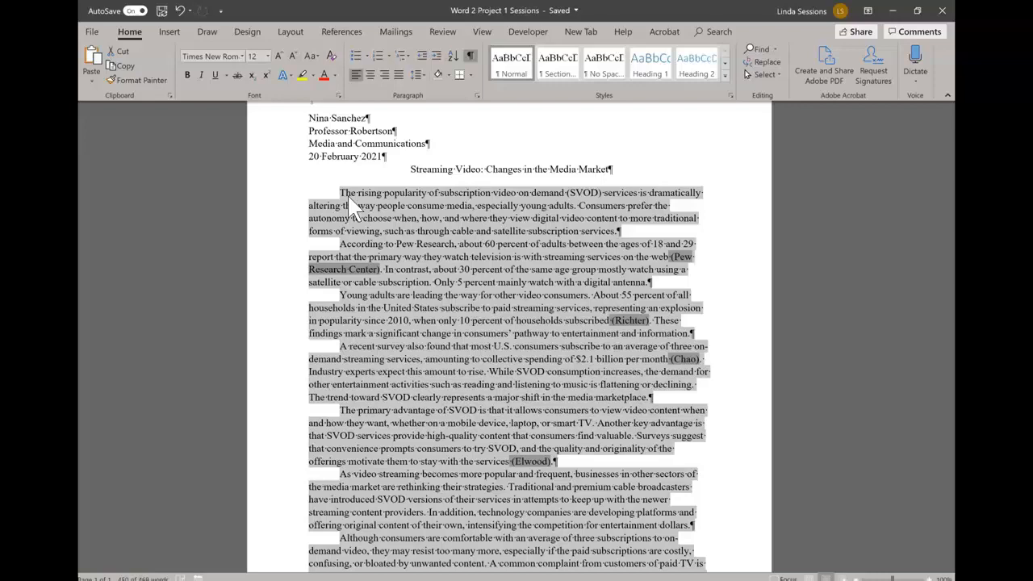
scroll(811, 436, "down", 4)
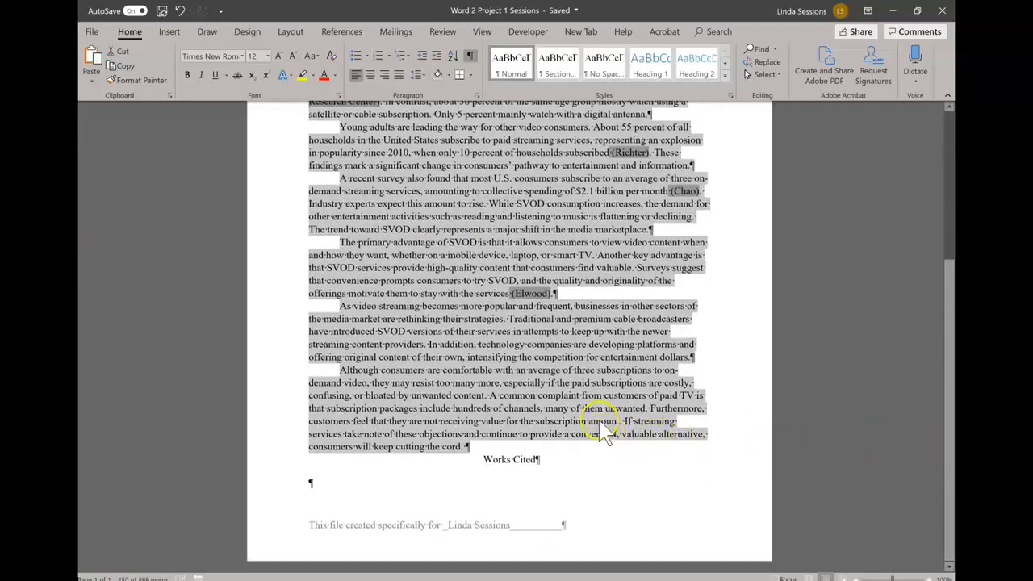
scroll(595, 426, "up", 6)
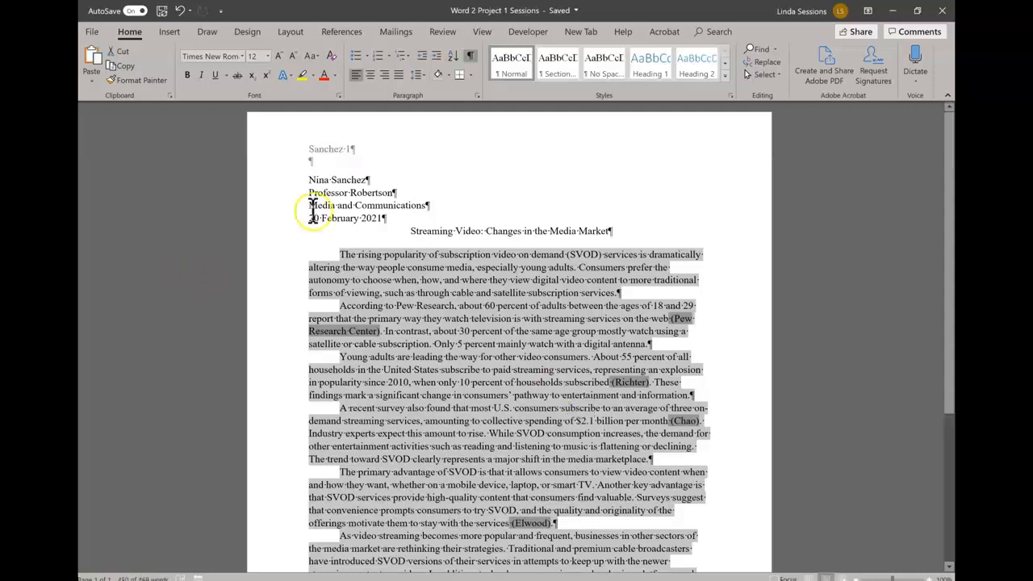
Step: Double-space the first body paragraph and update the Normal style to match it
left_click(358, 255)
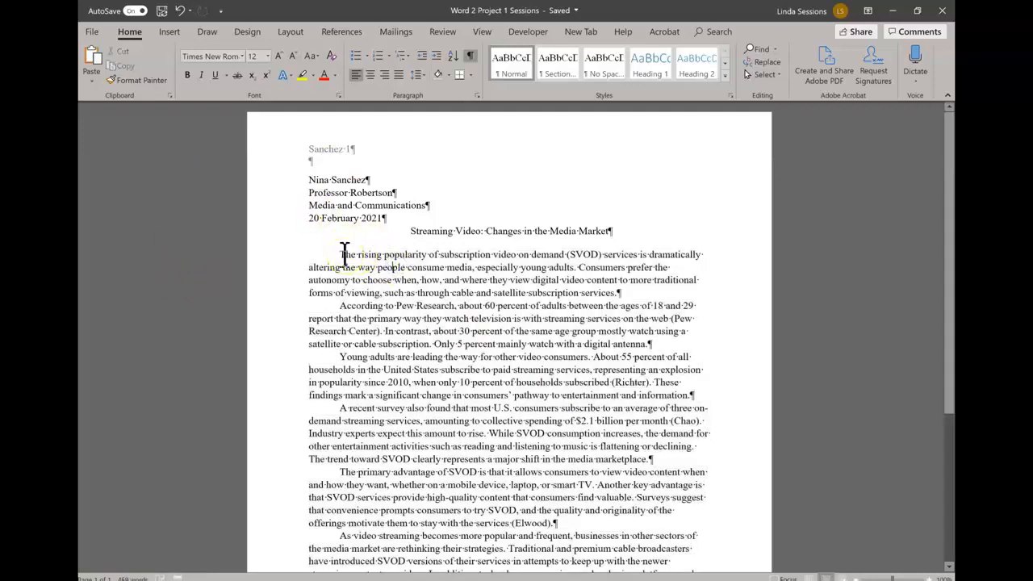
left_click_drag(340, 254, 654, 293)
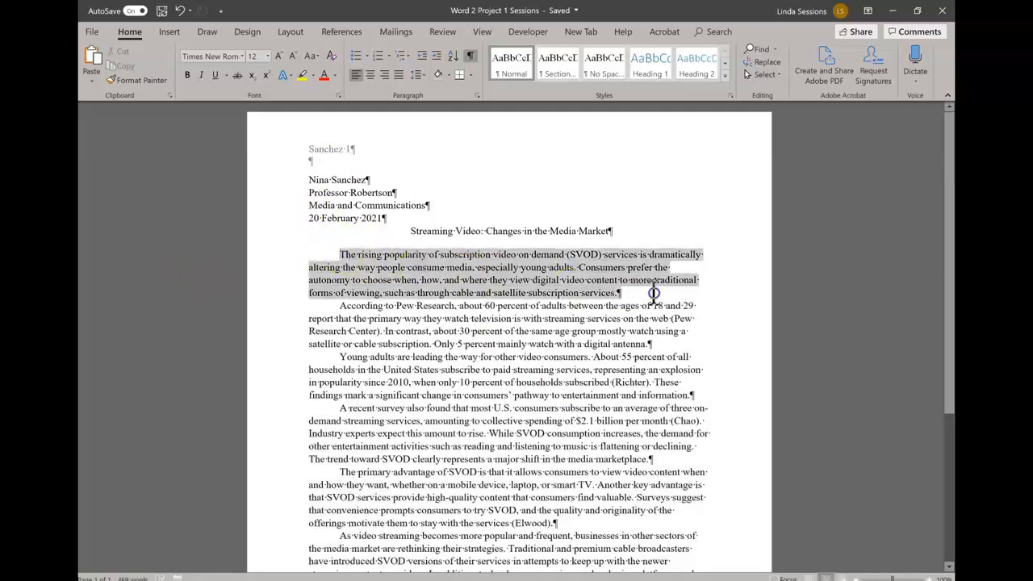
left_click(477, 96)
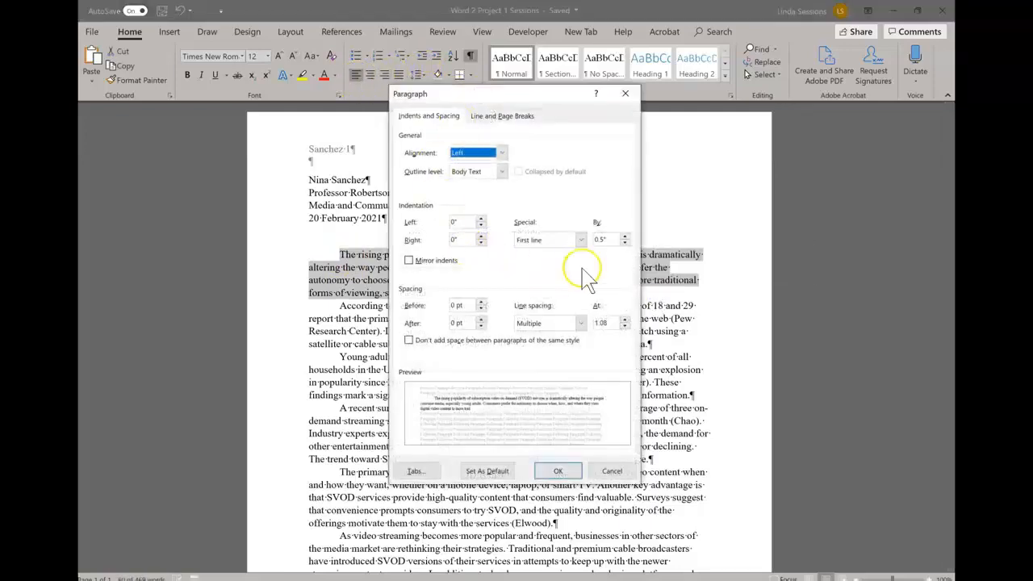
left_click(582, 323)
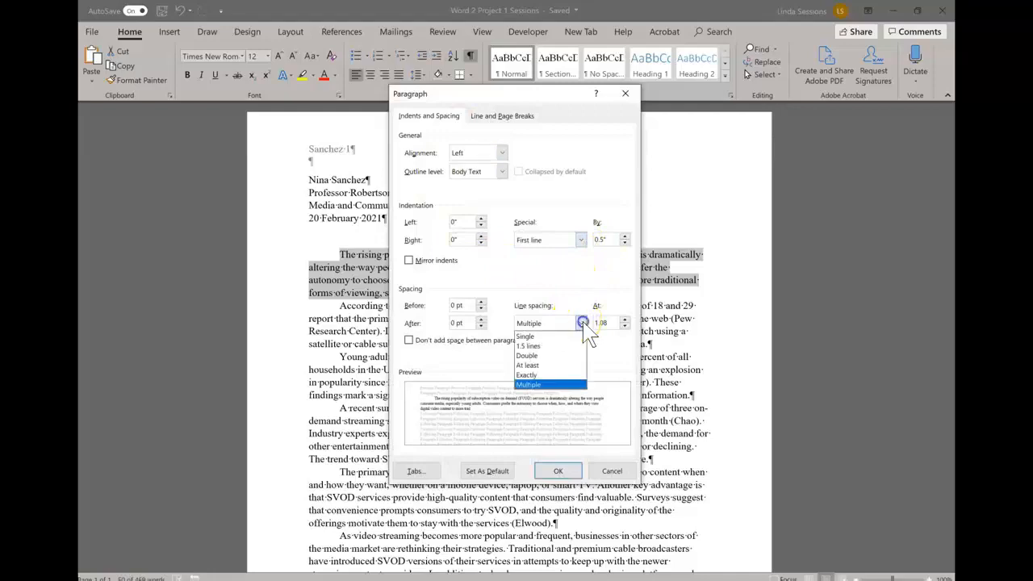
left_click(553, 355)
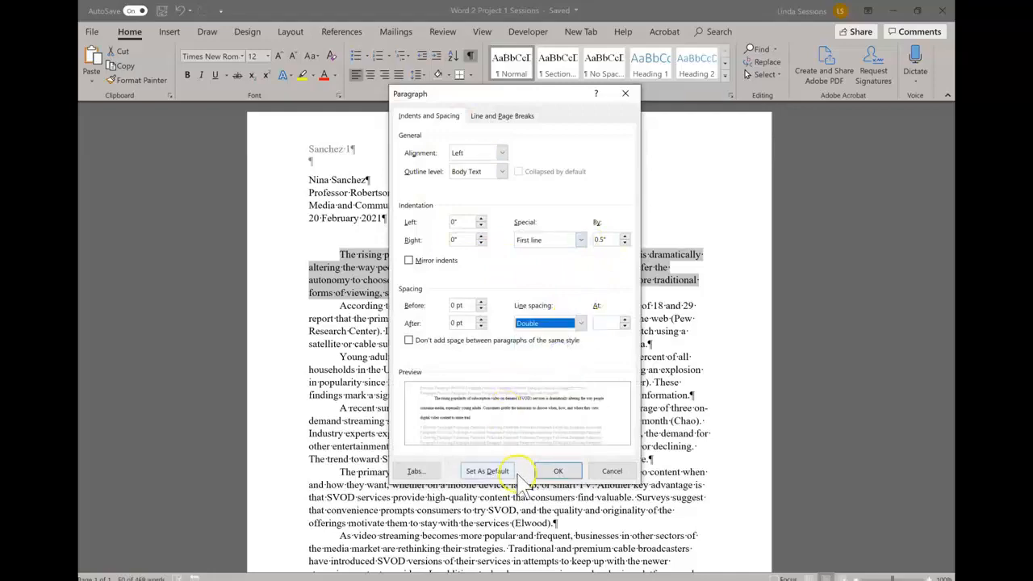
left_click(558, 471)
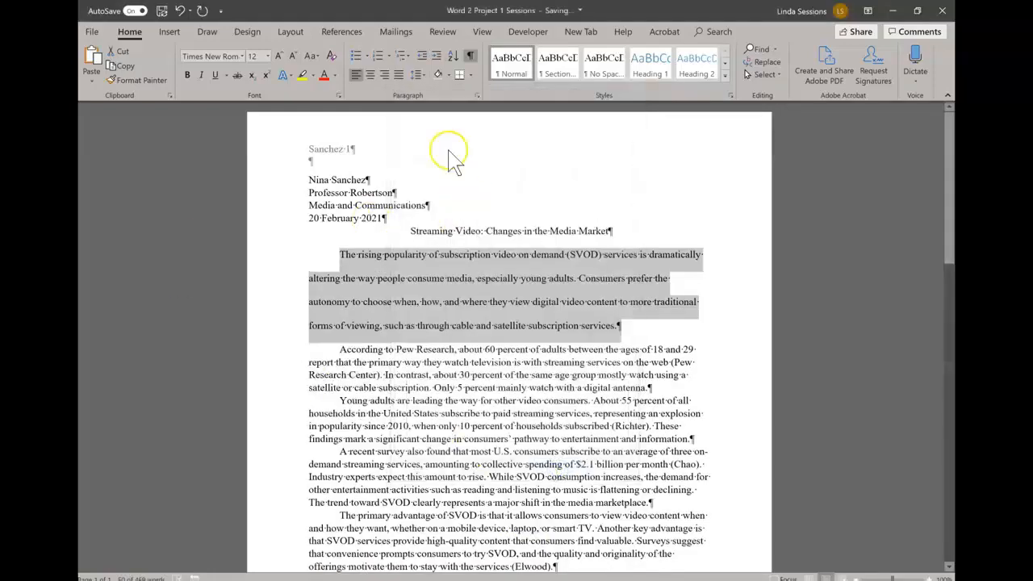
right_click(508, 60)
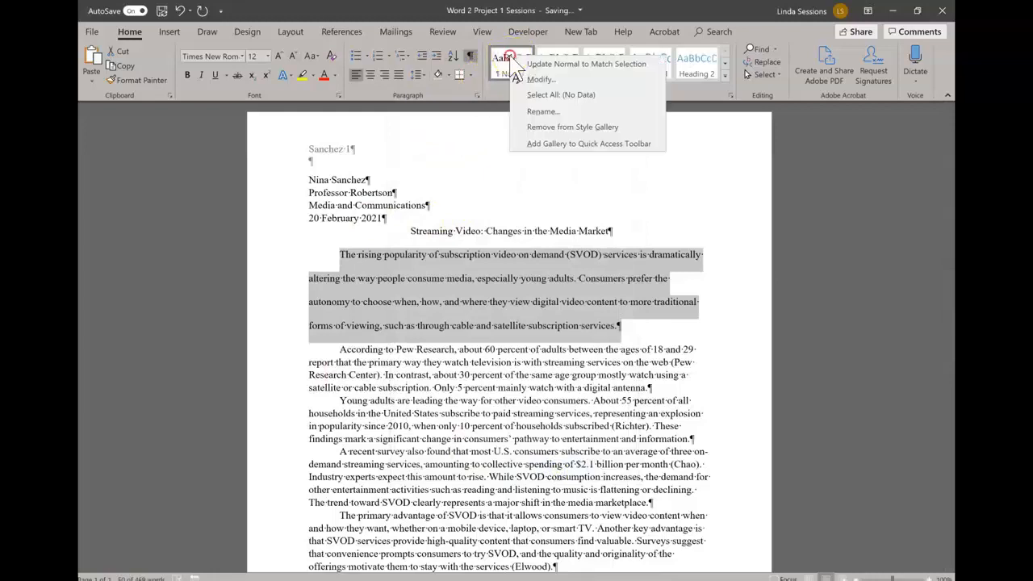
left_click(558, 64)
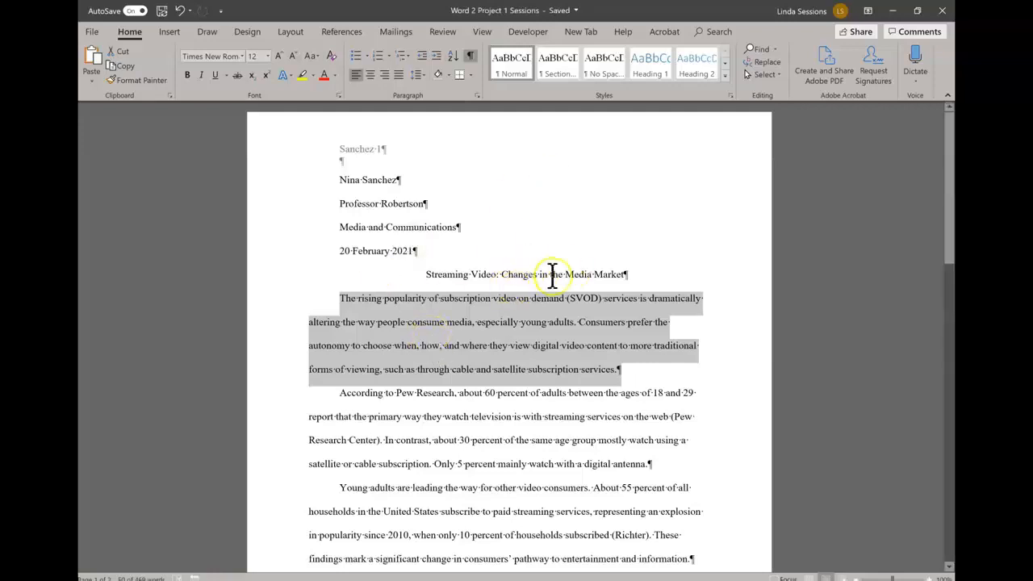
Step: On page 2, put the cursor just before the period after 'entertainment dollars'
scroll(532, 274, "down", 1)
scroll(523, 266, "up", 1)
scroll(516, 384, "down", 10)
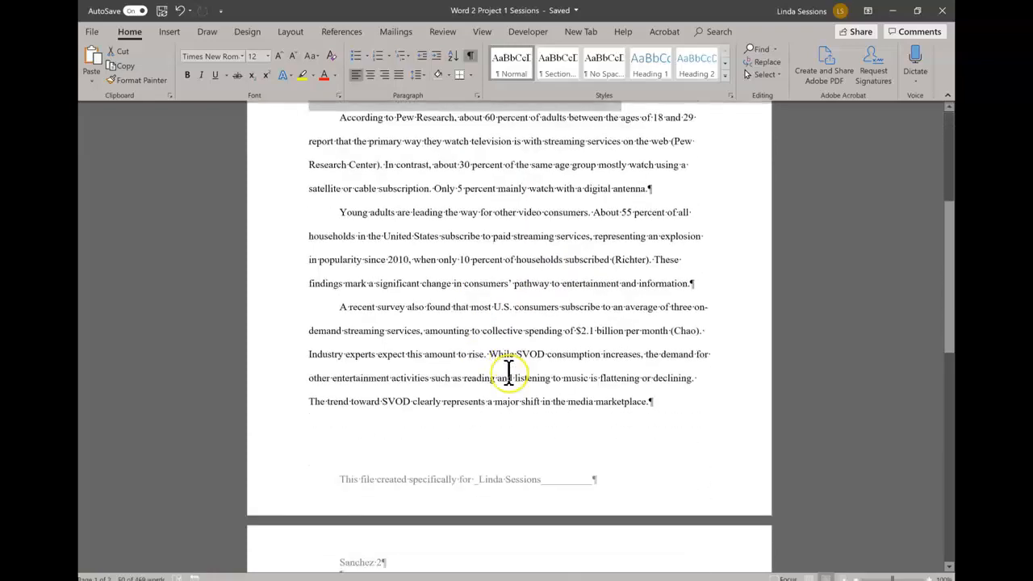
scroll(381, 482, "down", 3)
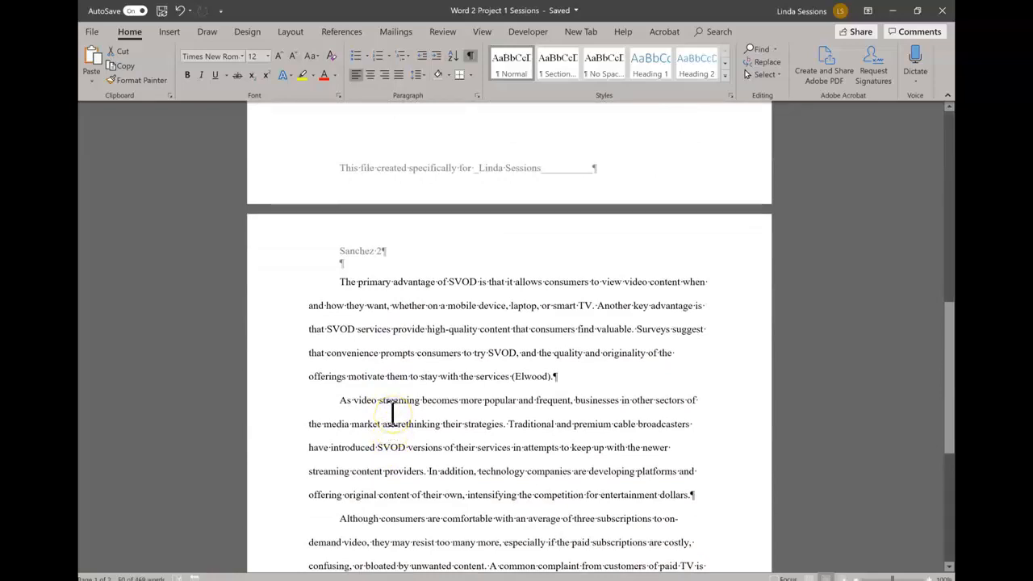
scroll(492, 440, "down", 2)
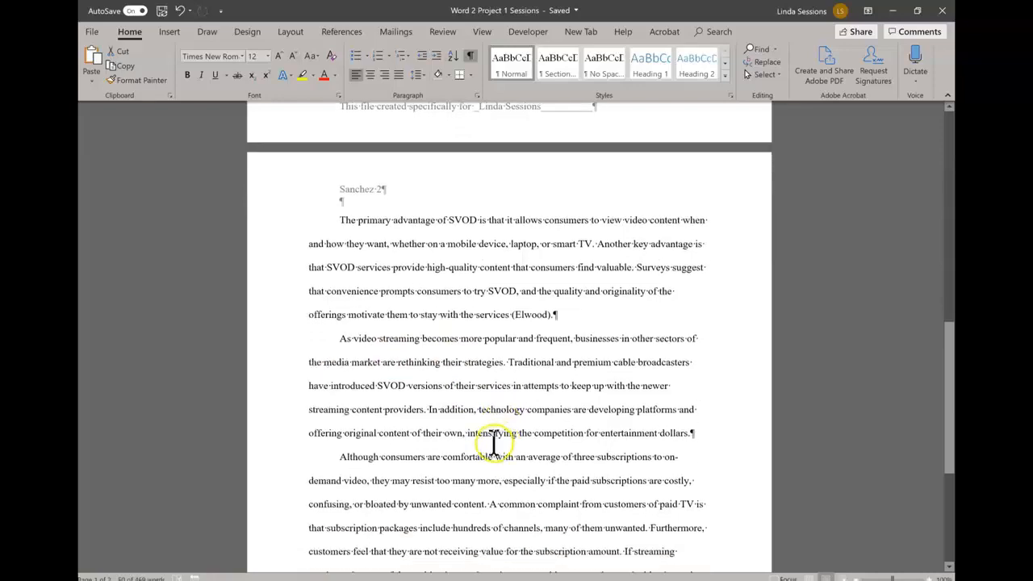
scroll(484, 427, "down", 1)
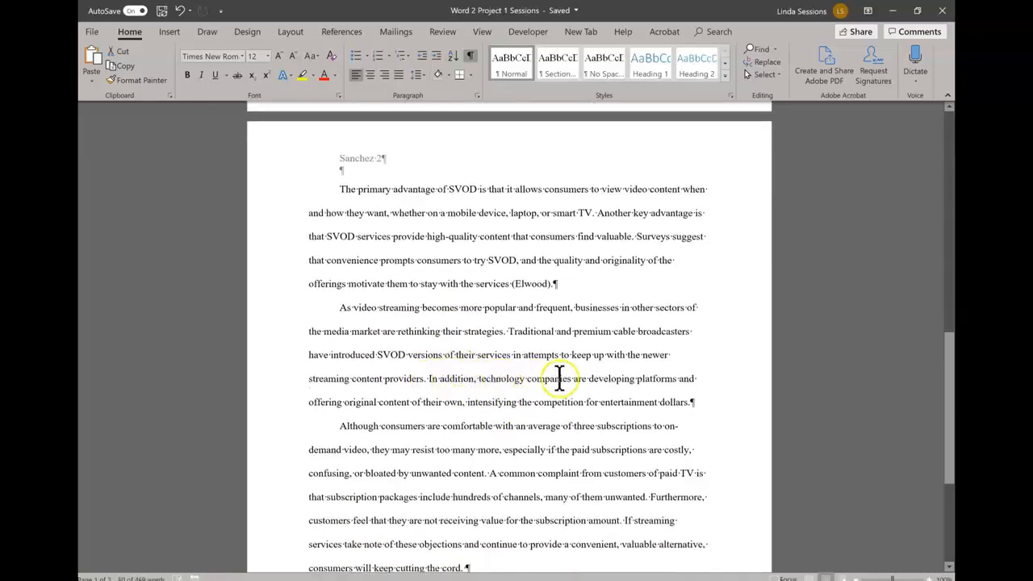
left_click(690, 402)
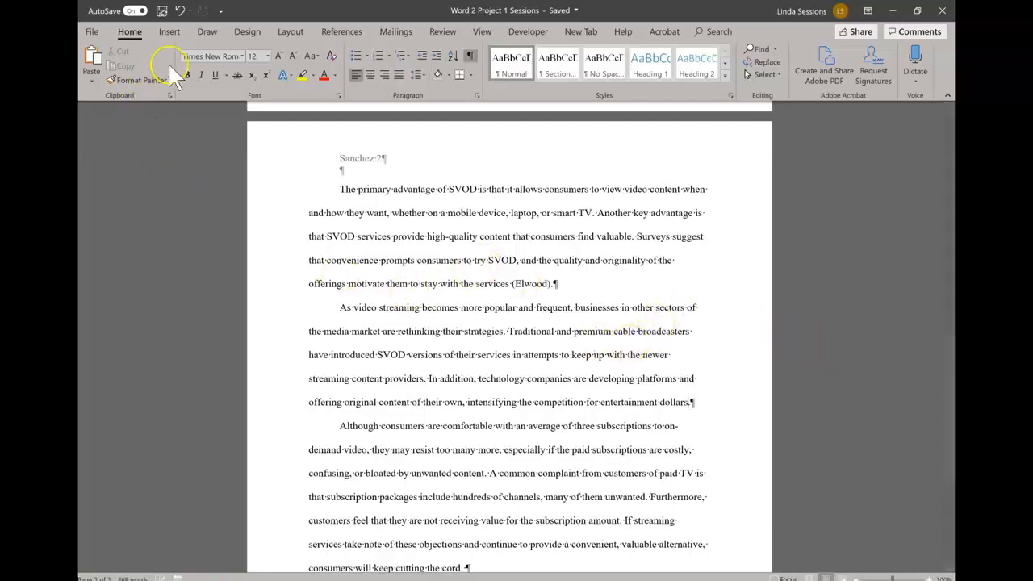
Step: Add and cite a new Web site source, Tech Goes Hollywood (2020), producing the citation (Hart)
left_click(356, 31)
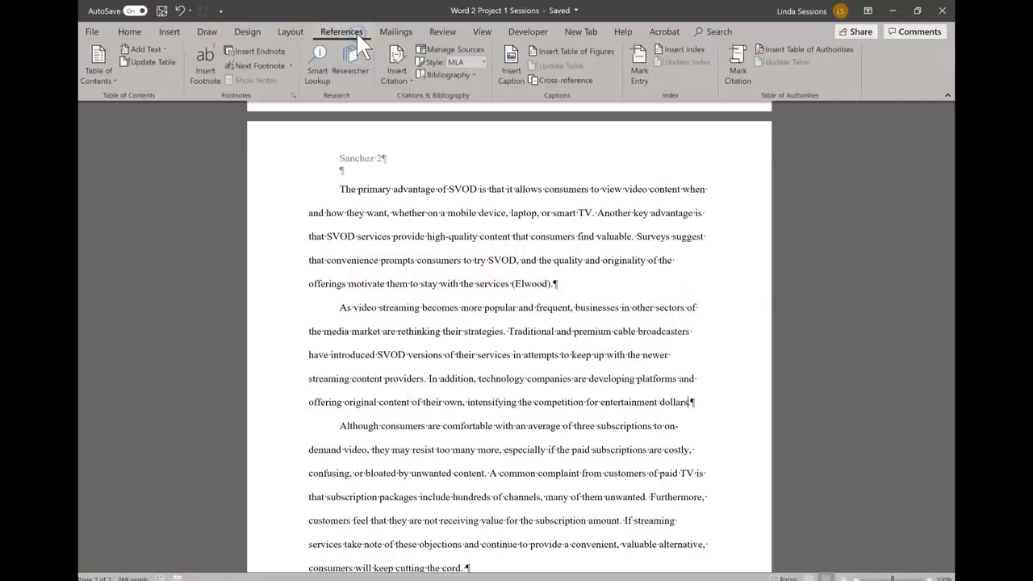
left_click(412, 85)
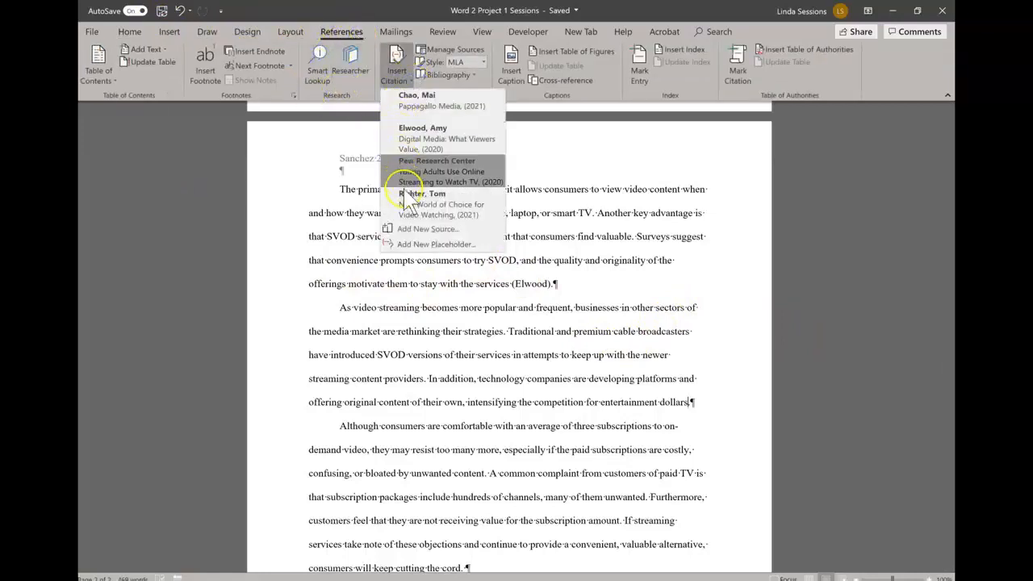
left_click(408, 230)
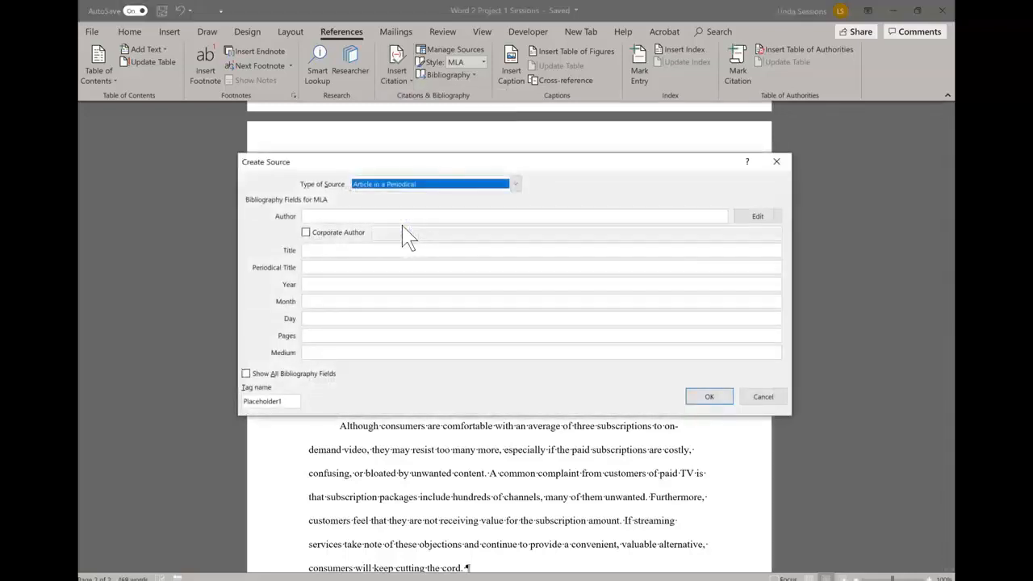
left_click(515, 184)
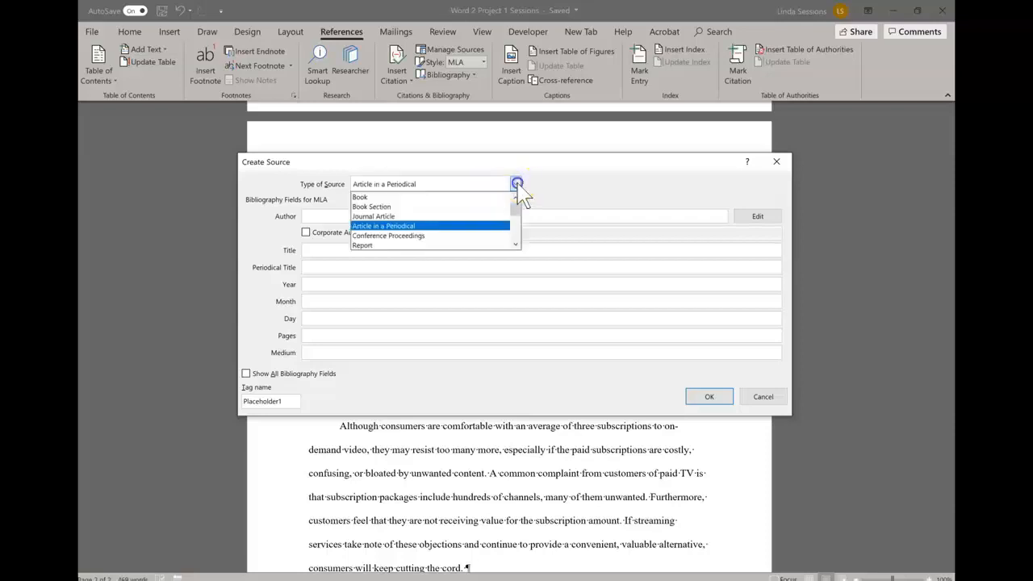
left_click(515, 244)
left_click(515, 244)
left_click(515, 243)
left_click(427, 229)
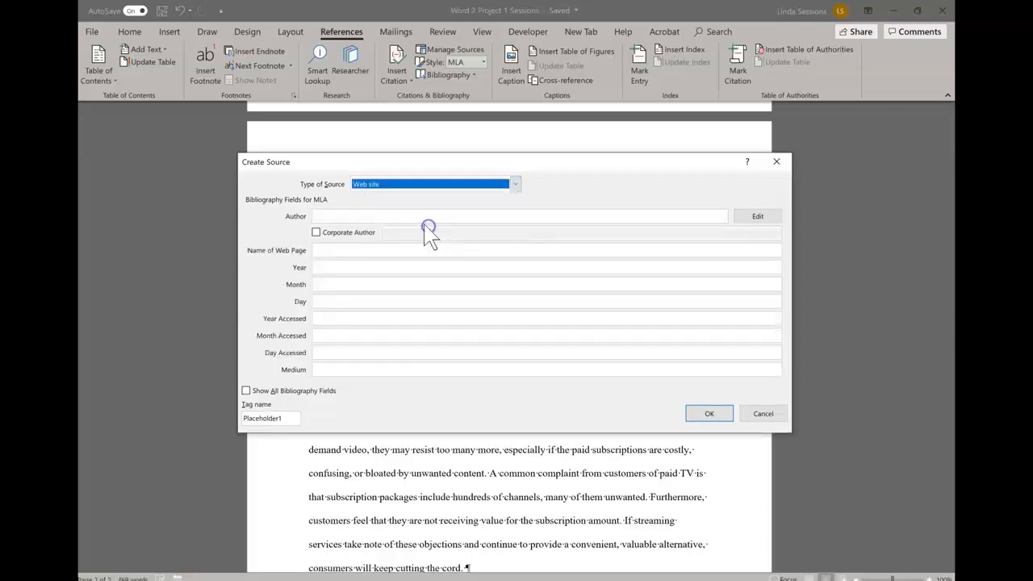
left_click(336, 215)
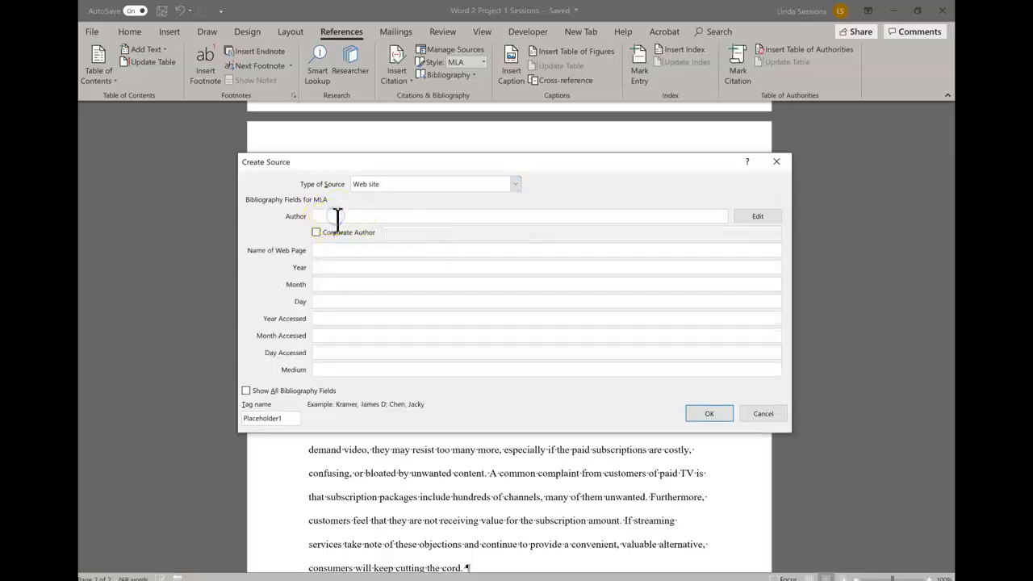
type("art, Dan")
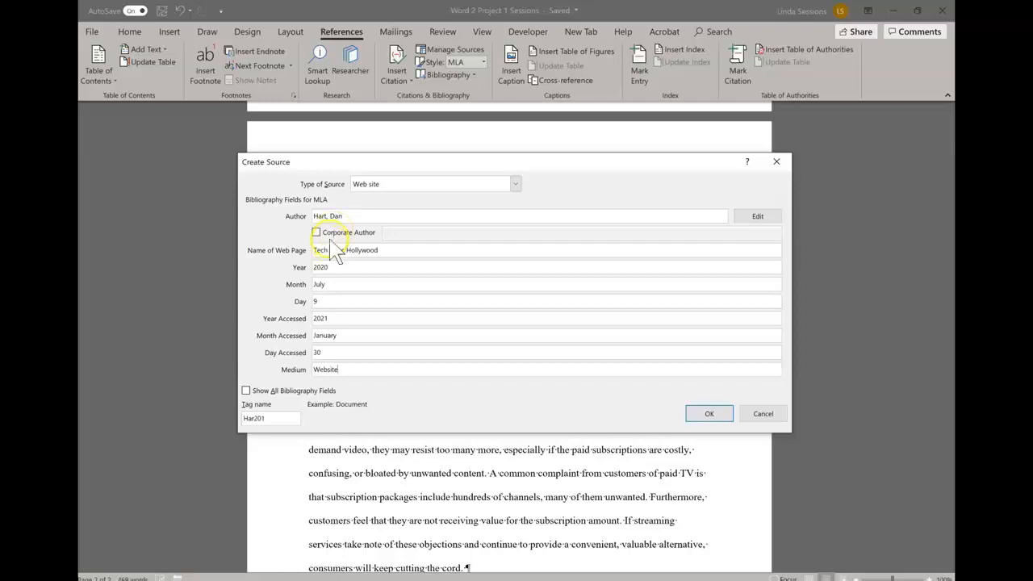
left_click(710, 414)
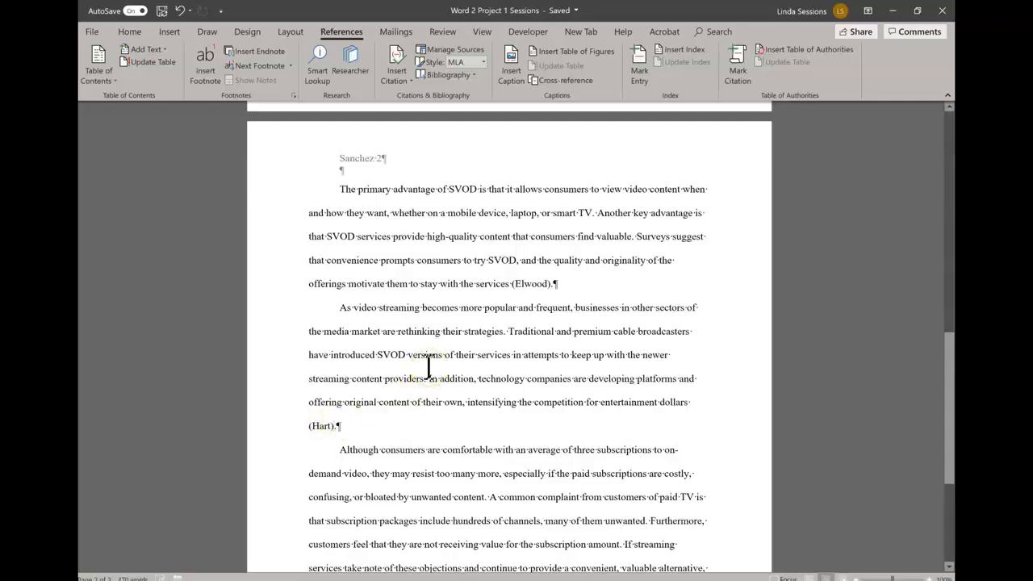
scroll(420, 472, "down", 2)
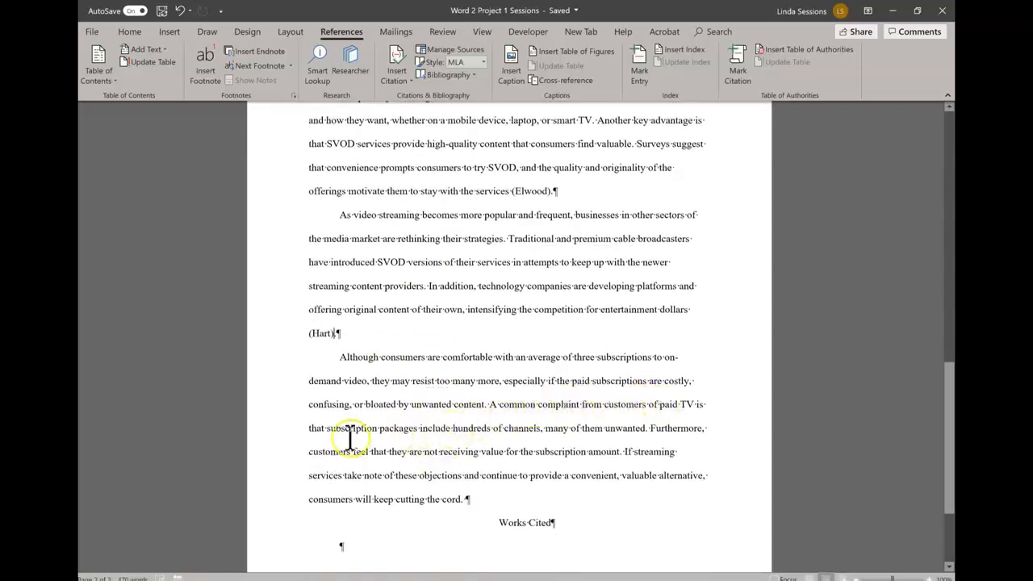
Step: Insert the existing Pew Research Center citation after 'many of them unwanted'
left_click(646, 428)
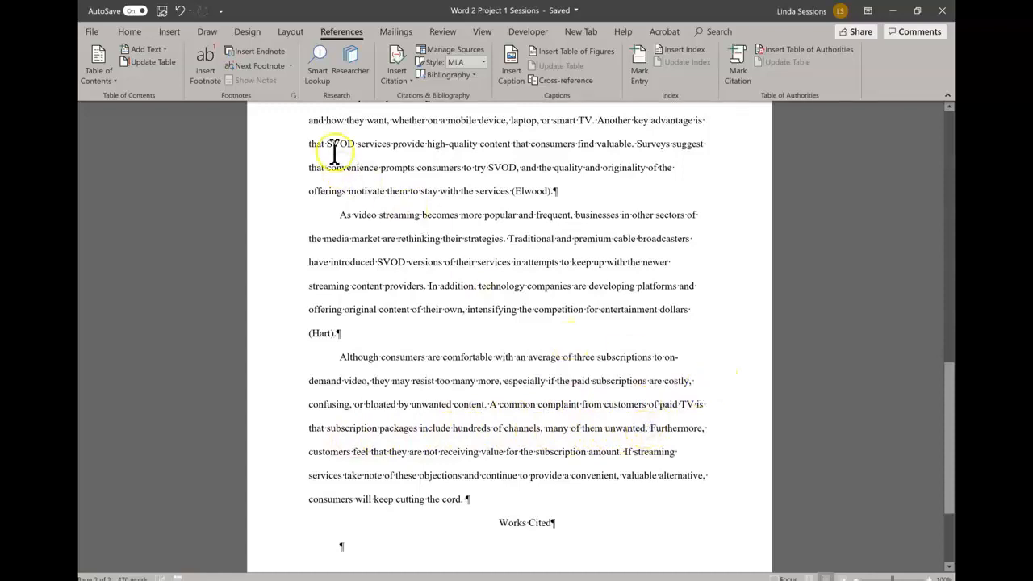
left_click(412, 85)
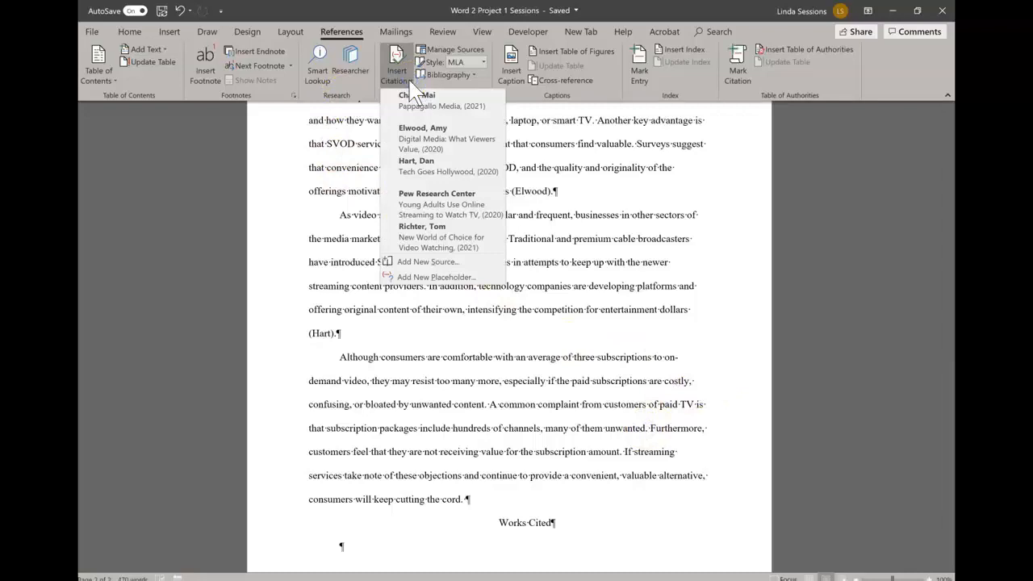
left_click(442, 212)
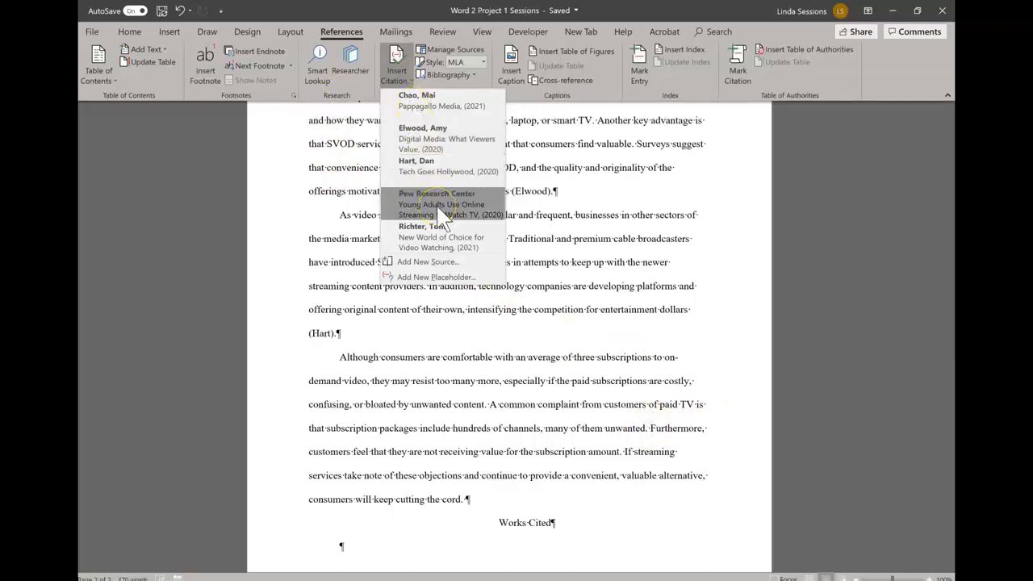
left_click(442, 212)
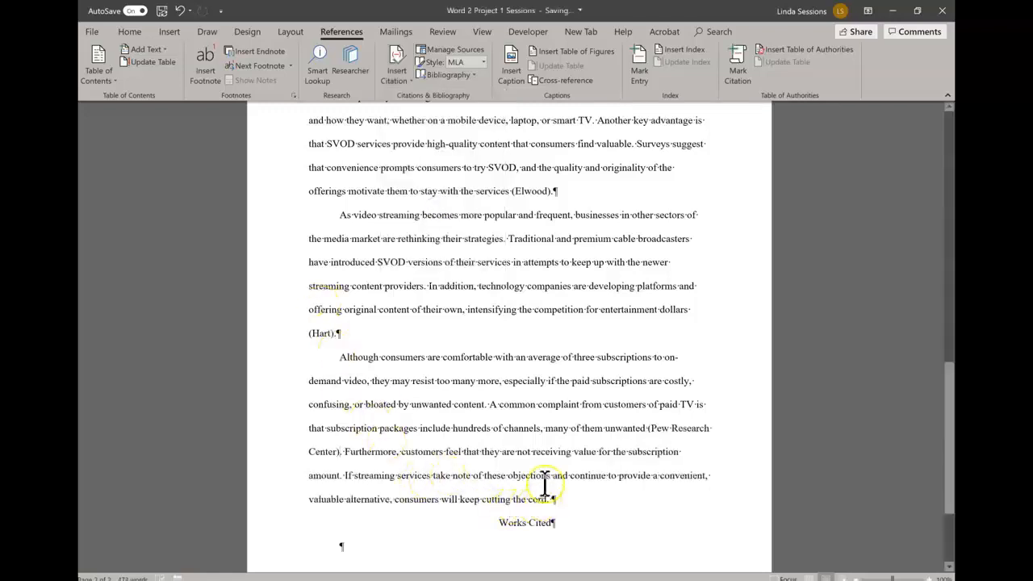
left_click(690, 428)
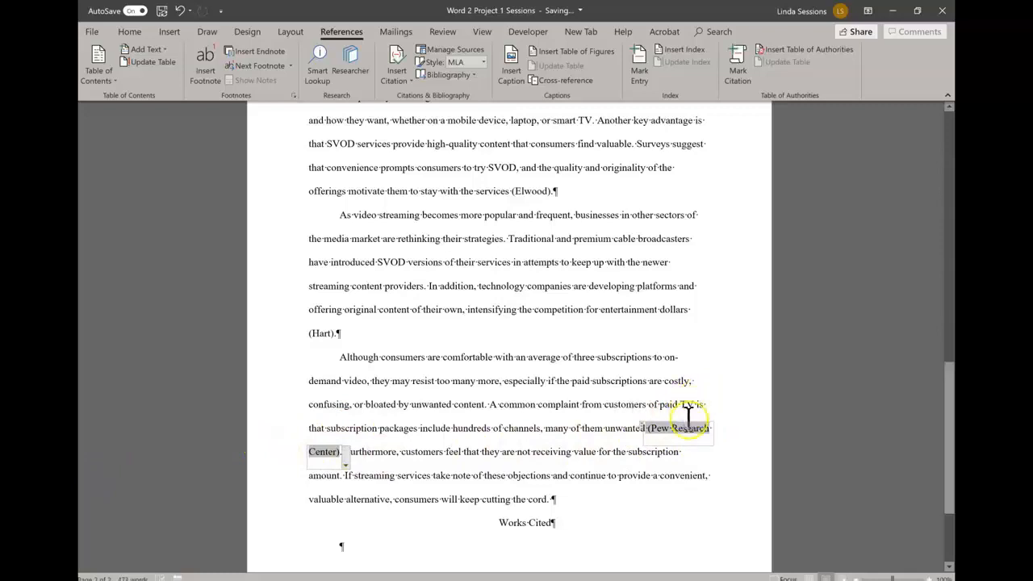
left_click(345, 463)
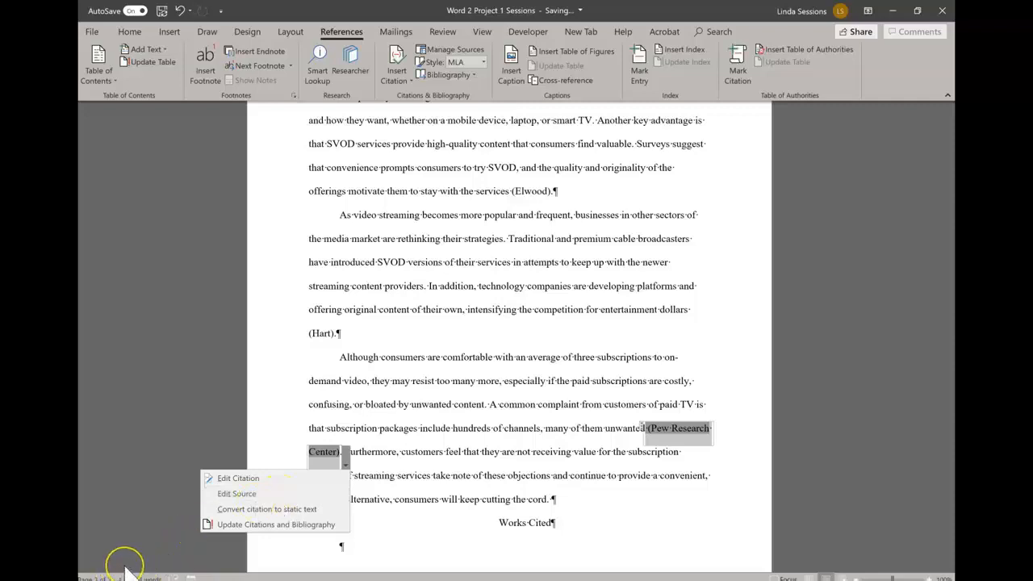
left_click(209, 382)
left_click(731, 361)
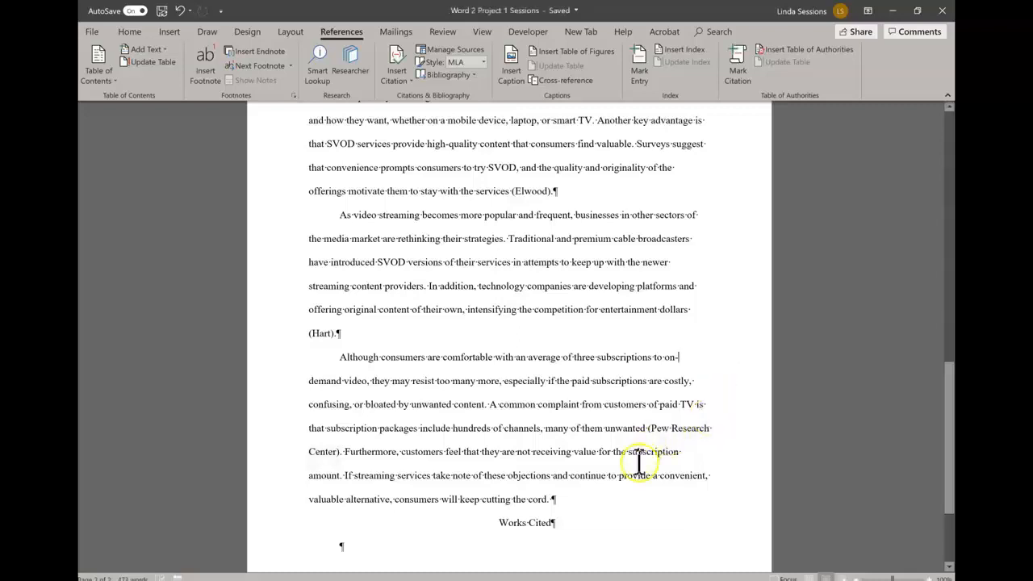
Step: Add and cite a new Article in a Periodical source, The Media Divide (2020), producing (Park)
left_click(401, 487)
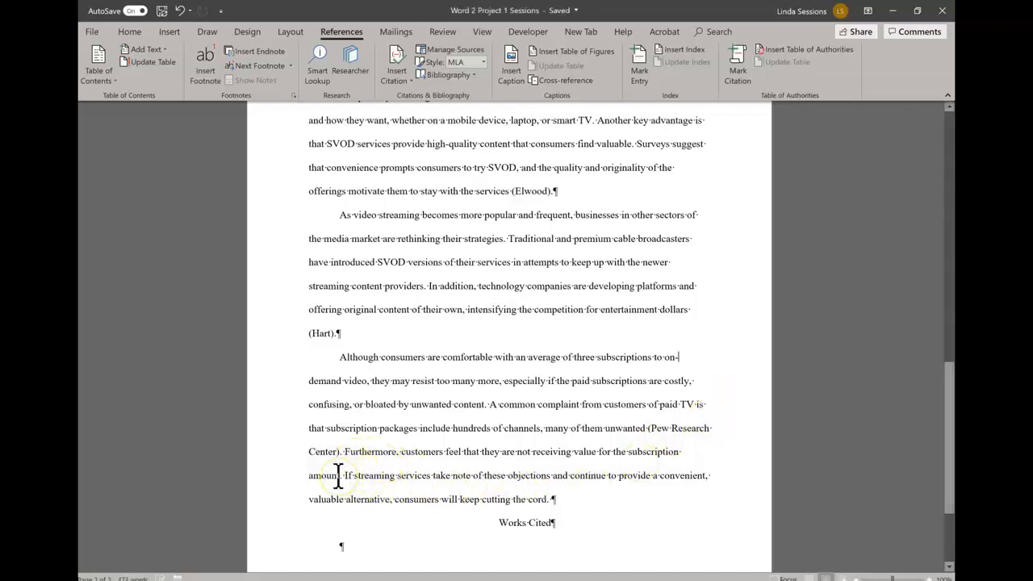
left_click(432, 304)
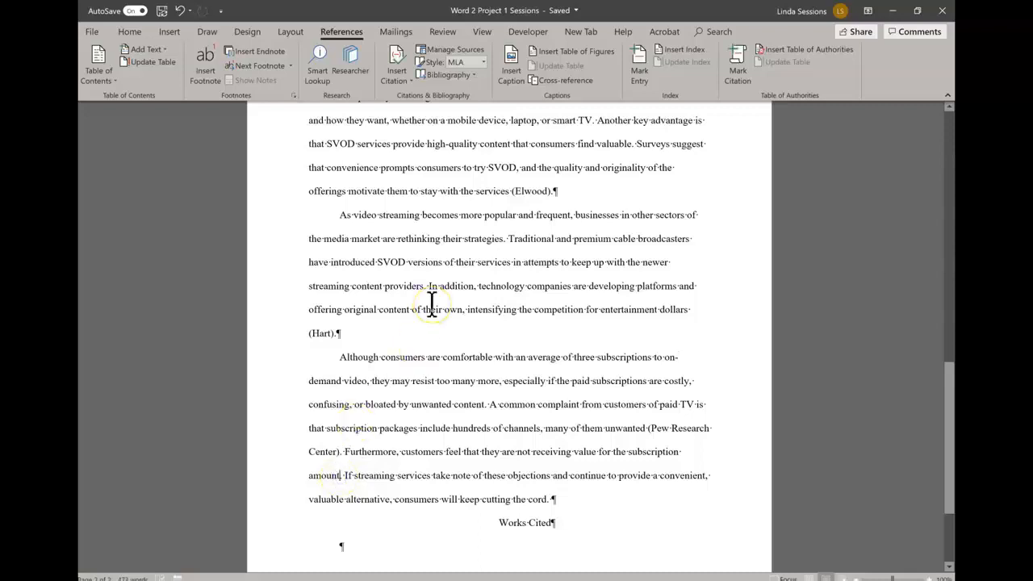
left_click(398, 78)
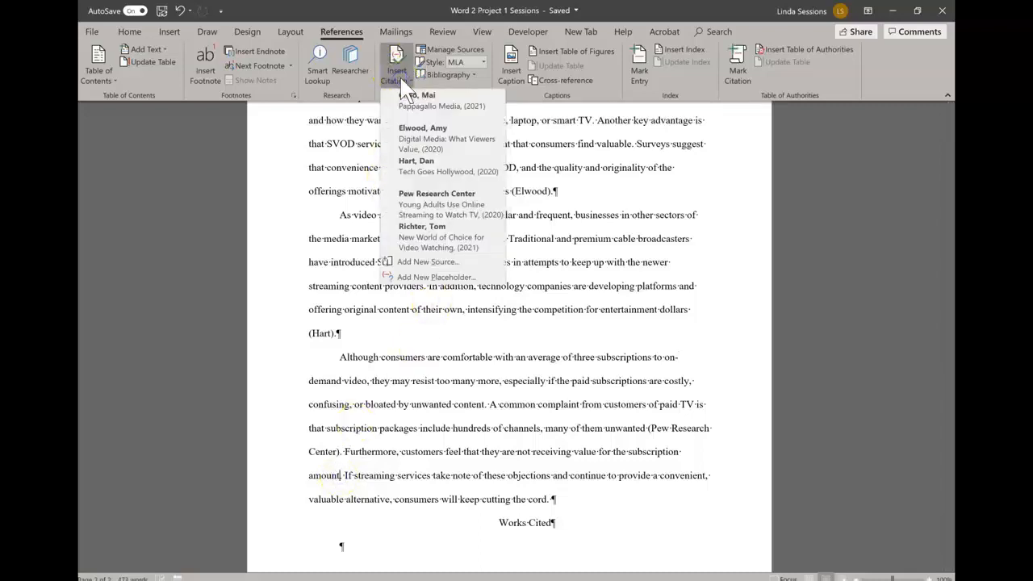
left_click(406, 261)
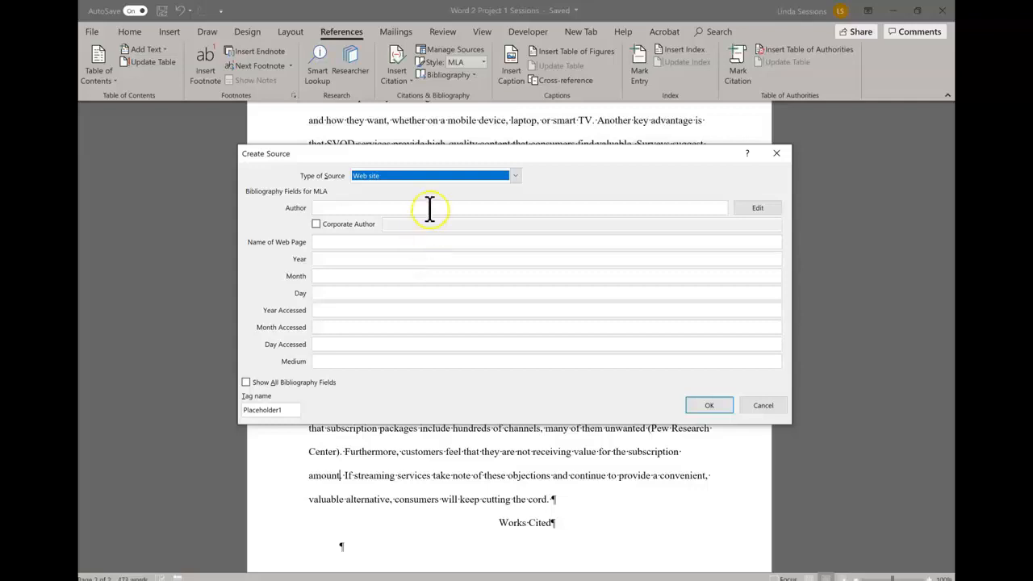
left_click(513, 176)
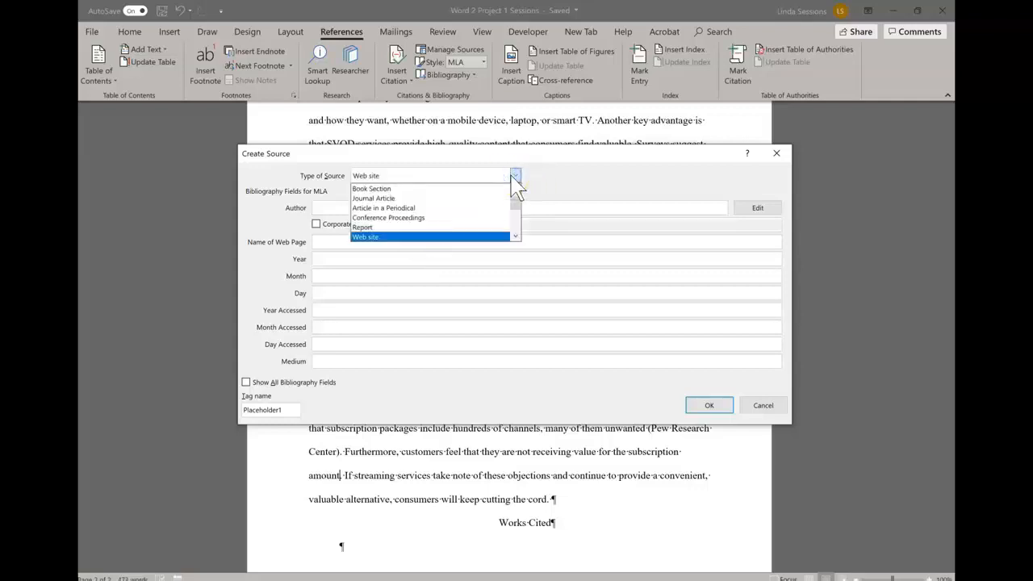
left_click(433, 208)
left_click(343, 208)
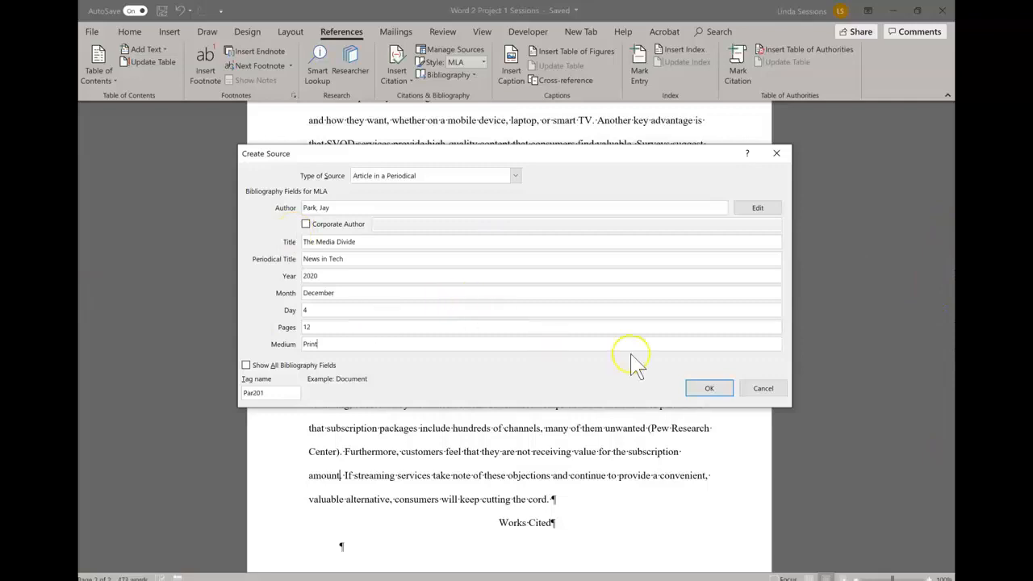
left_click(704, 388)
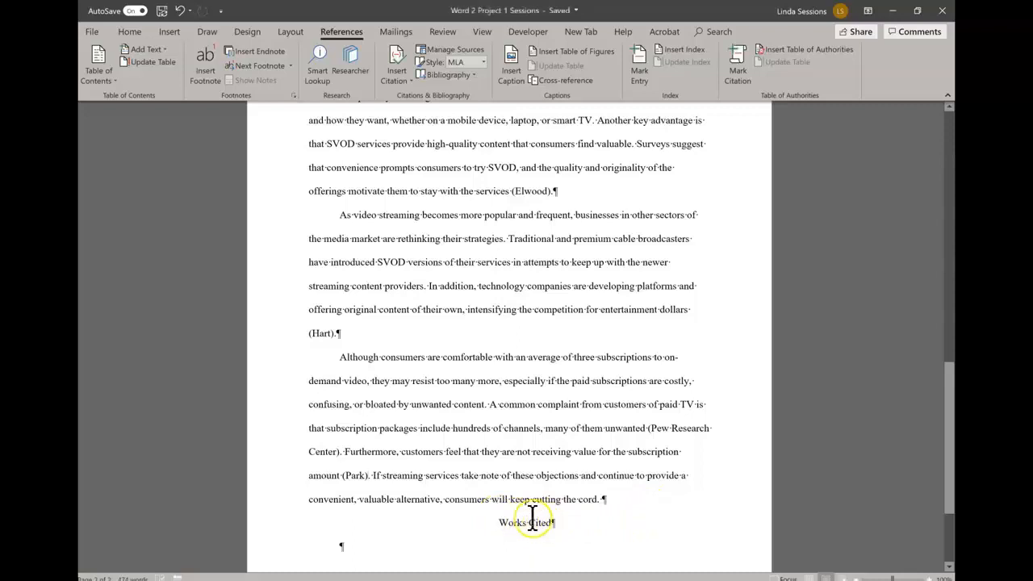
left_click(611, 499)
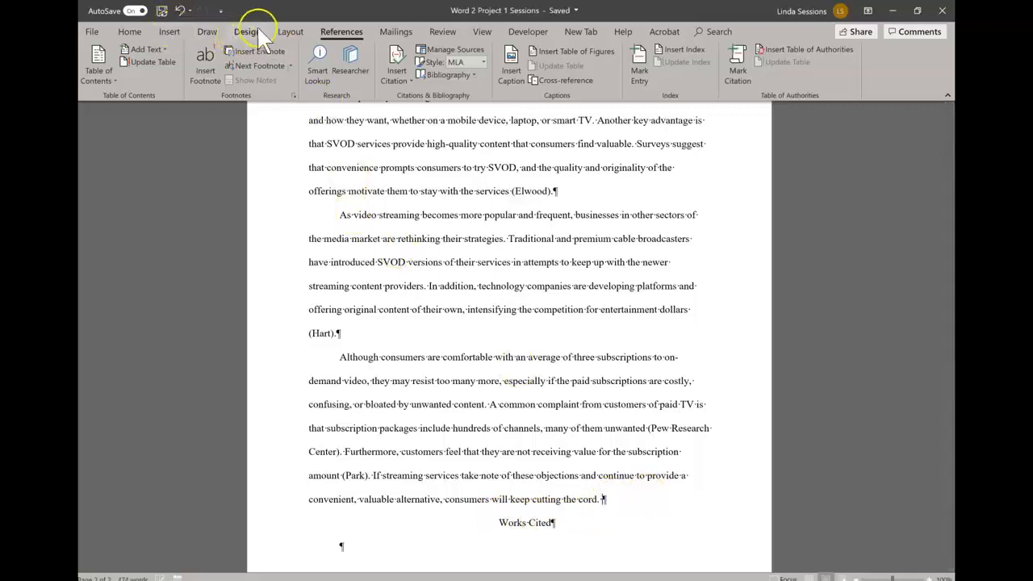
Step: Insert a page break after the cord-cutting paragraph and delete the blank line above Works Cited
left_click(284, 29)
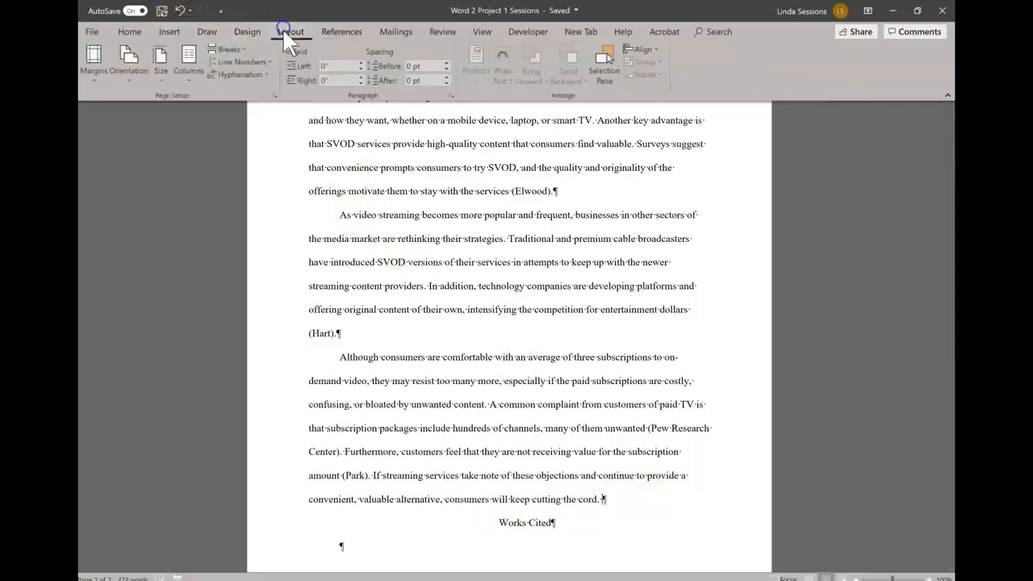
left_click(242, 46)
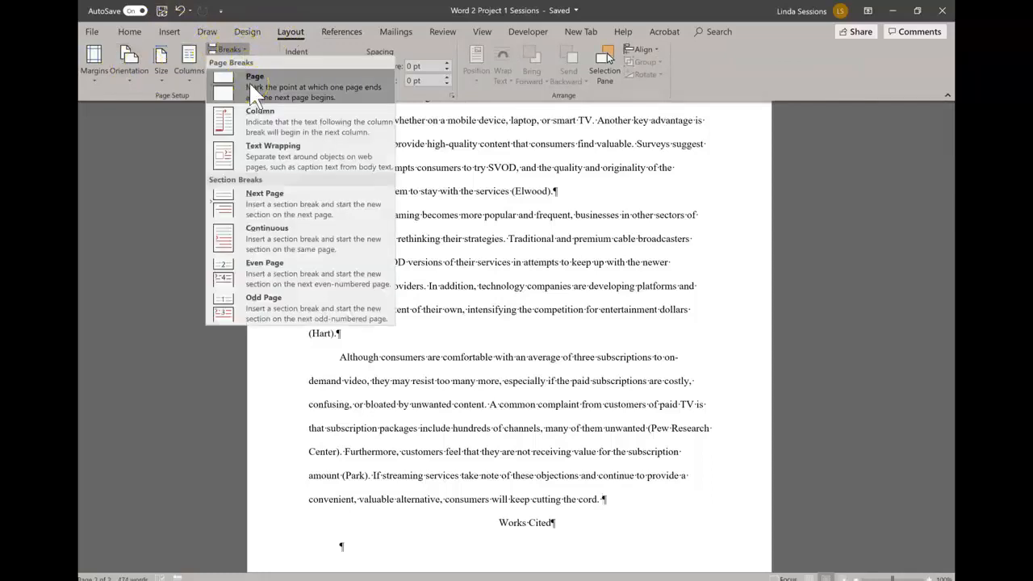
left_click(249, 81)
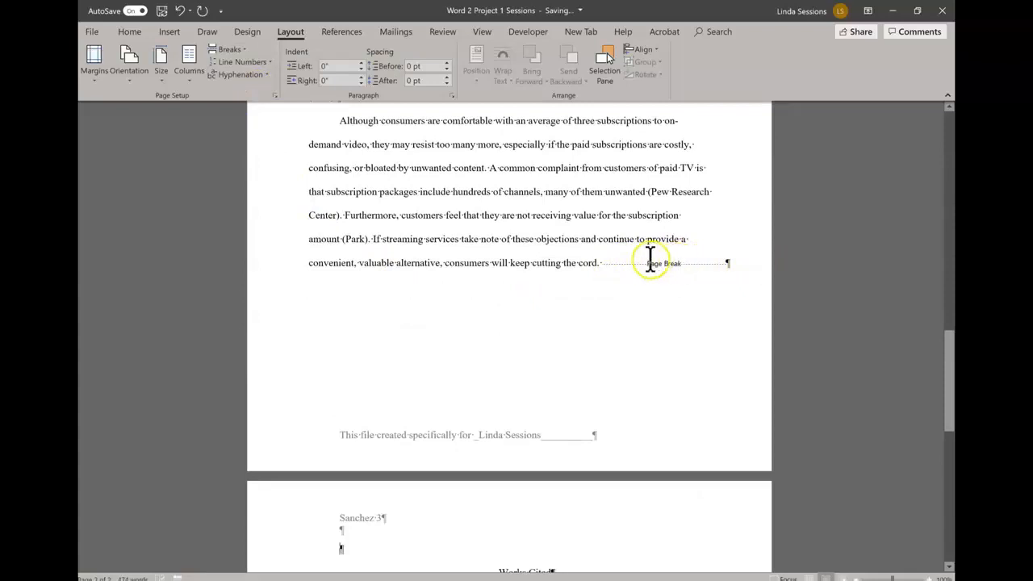
scroll(439, 371, "down", 2)
scroll(439, 371, "down", 3)
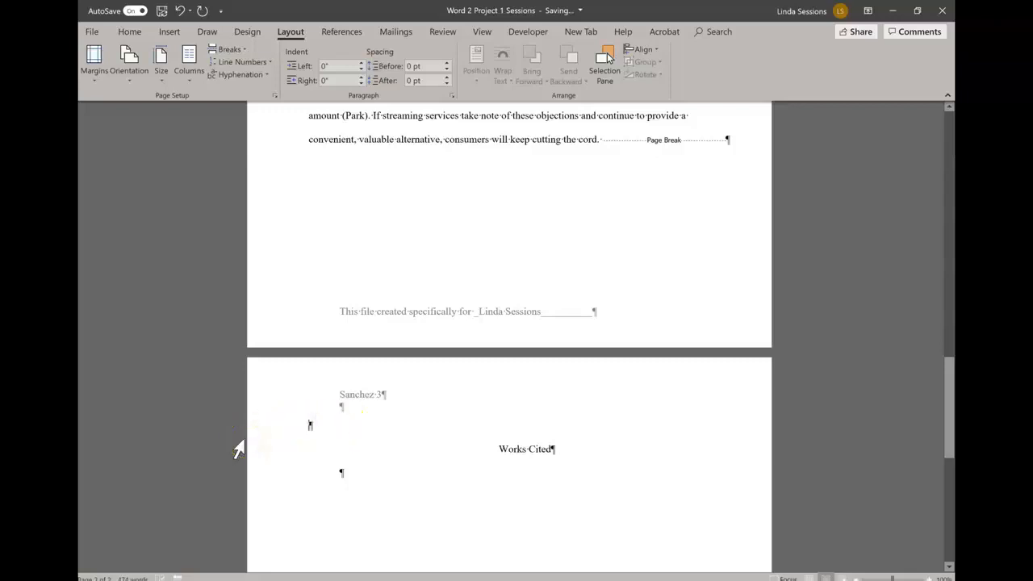
key("Delete")
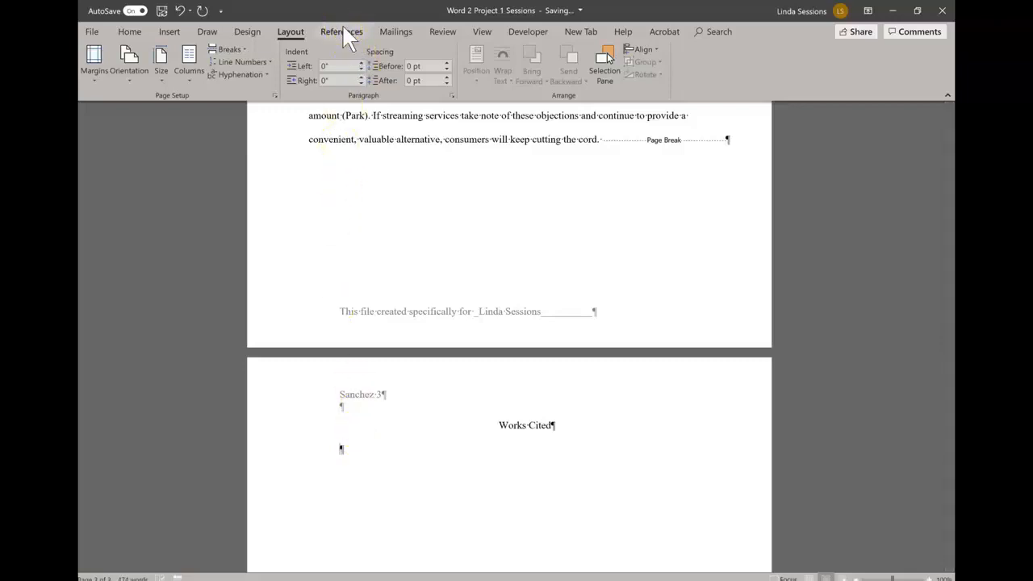
Step: Insert the bibliography under Works Cited, listing all six cited sources alphabetically
left_click(343, 26)
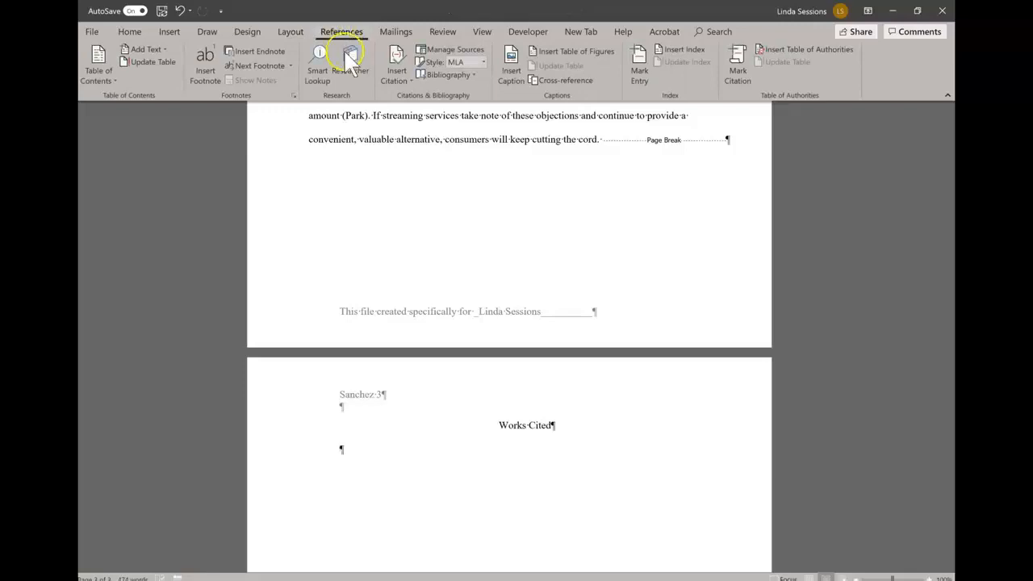
left_click(472, 75)
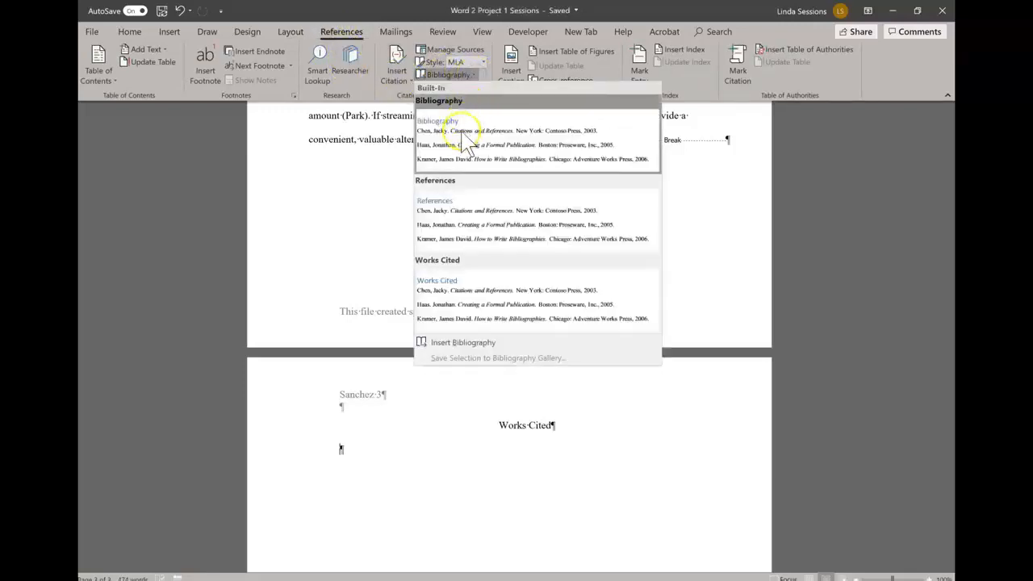
left_click(446, 355)
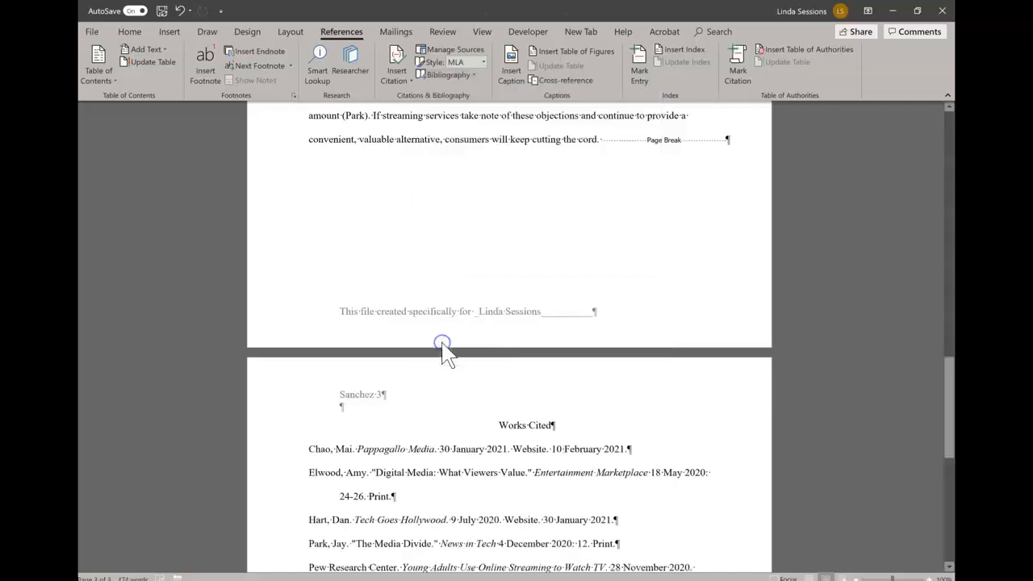
scroll(384, 488, "down", 1)
scroll(387, 484, "down", 3)
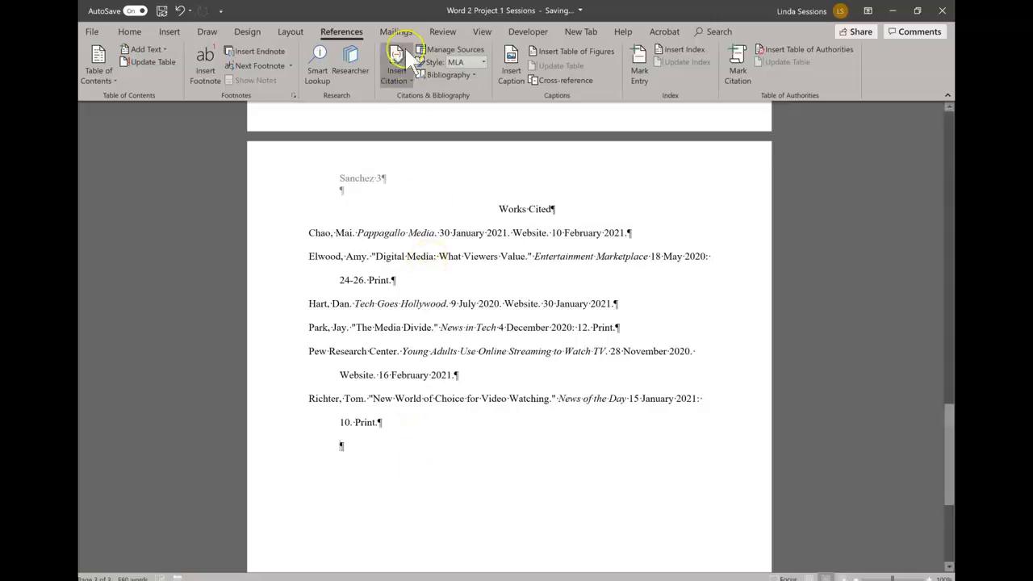
Step: Open the Digital Media: What Viewers Value source for editing in the Source Manager
left_click(432, 47)
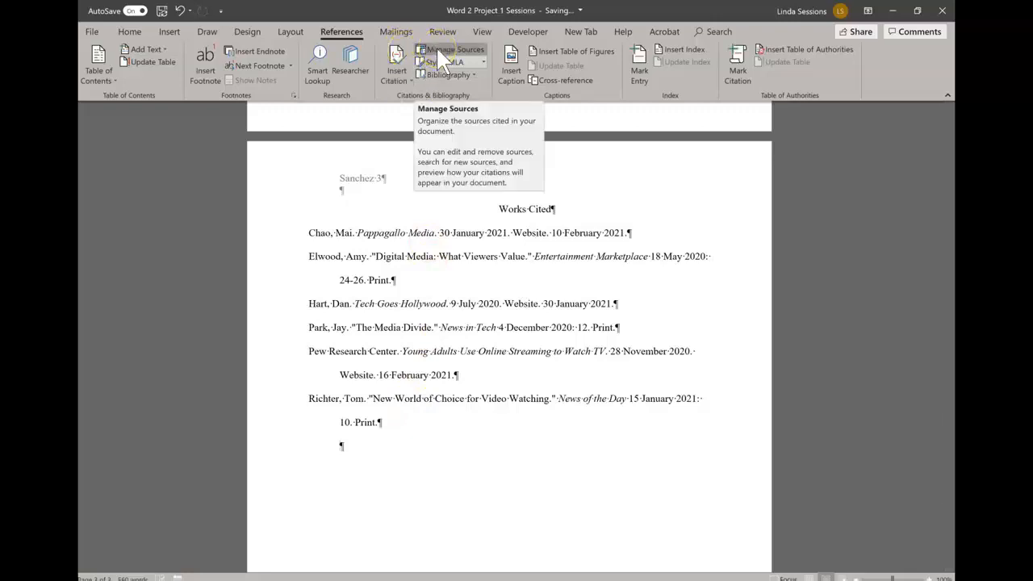
left_click(437, 48)
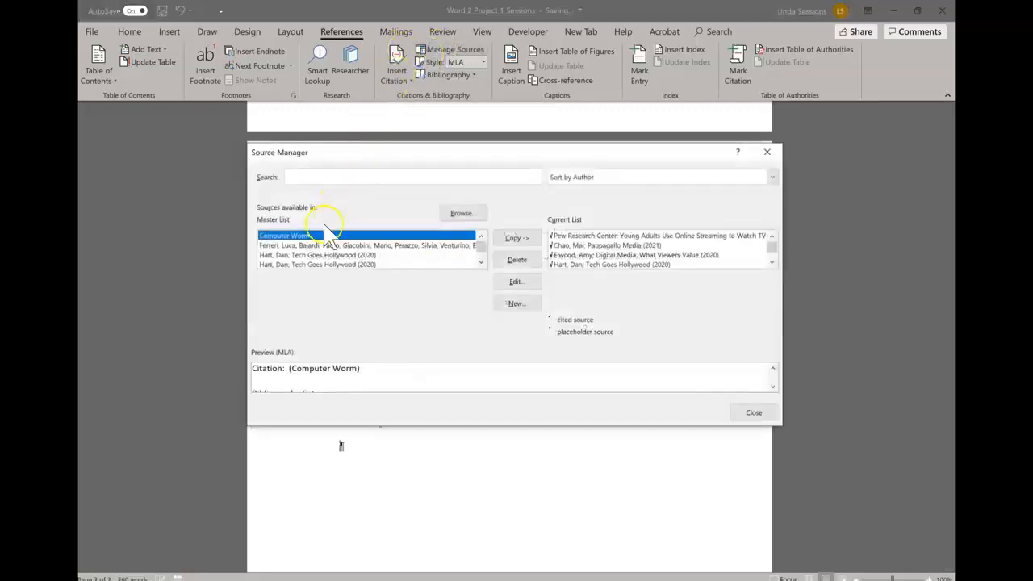
left_click(480, 264)
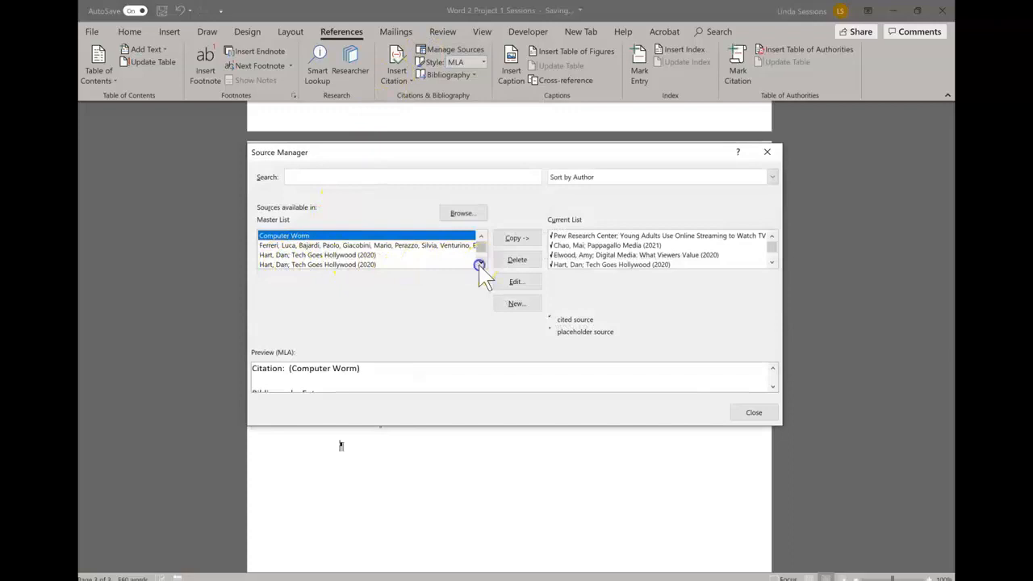
left_click(480, 264)
left_click(479, 264)
left_click(479, 264)
left_click(480, 264)
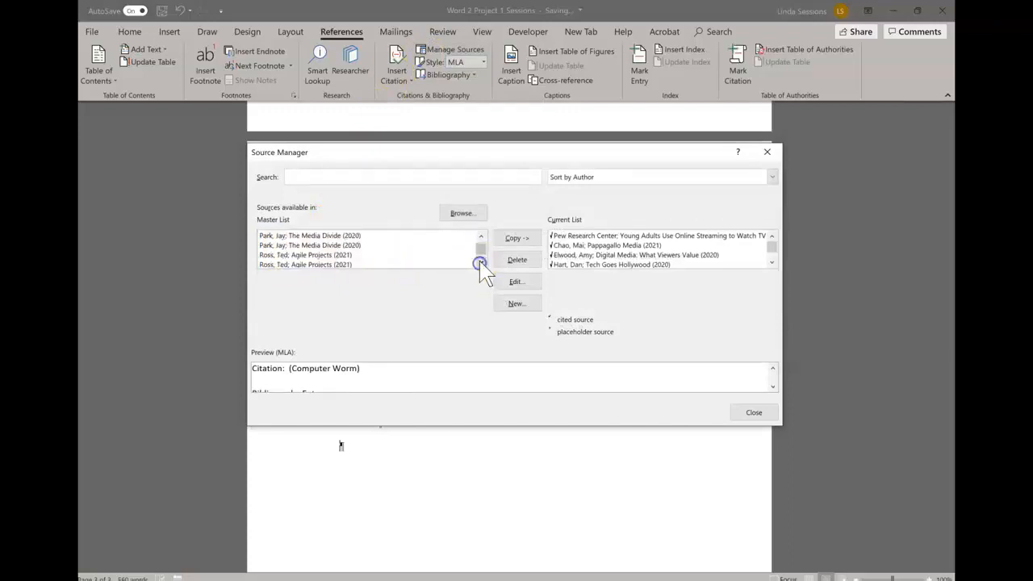
left_click(480, 263)
left_click(479, 264)
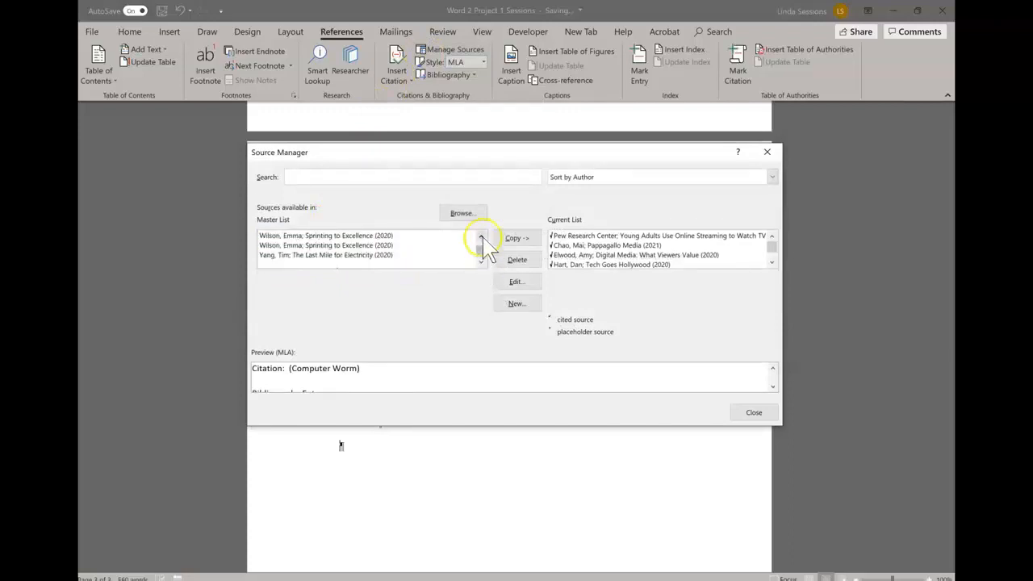
left_click(481, 238)
left_click(481, 238)
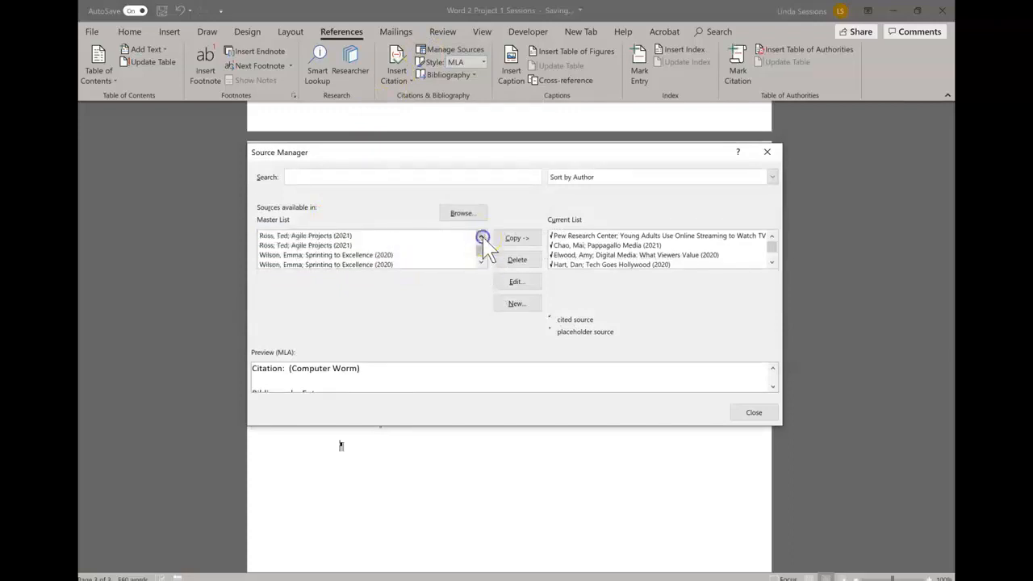
left_click(570, 255)
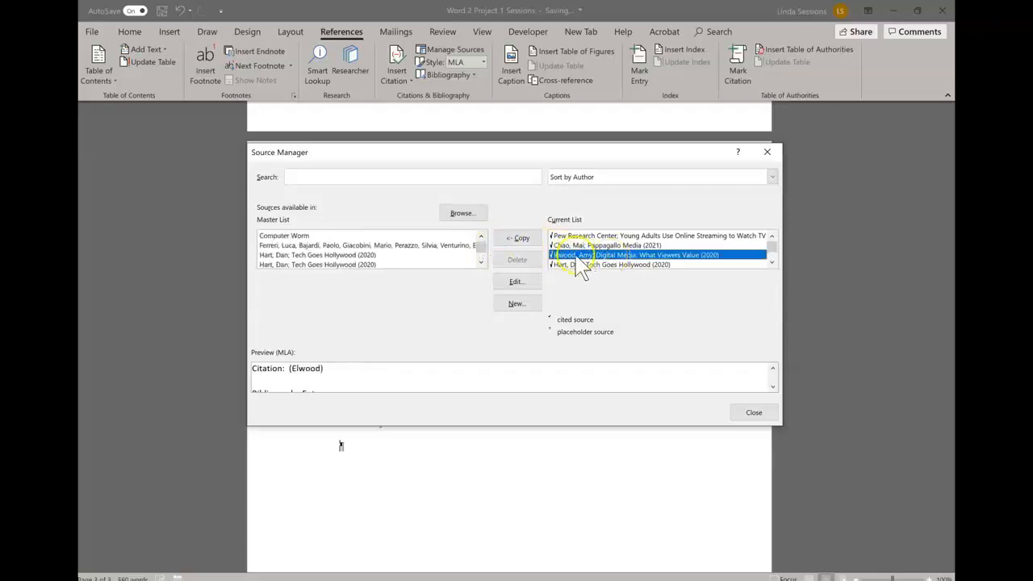
left_click(525, 281)
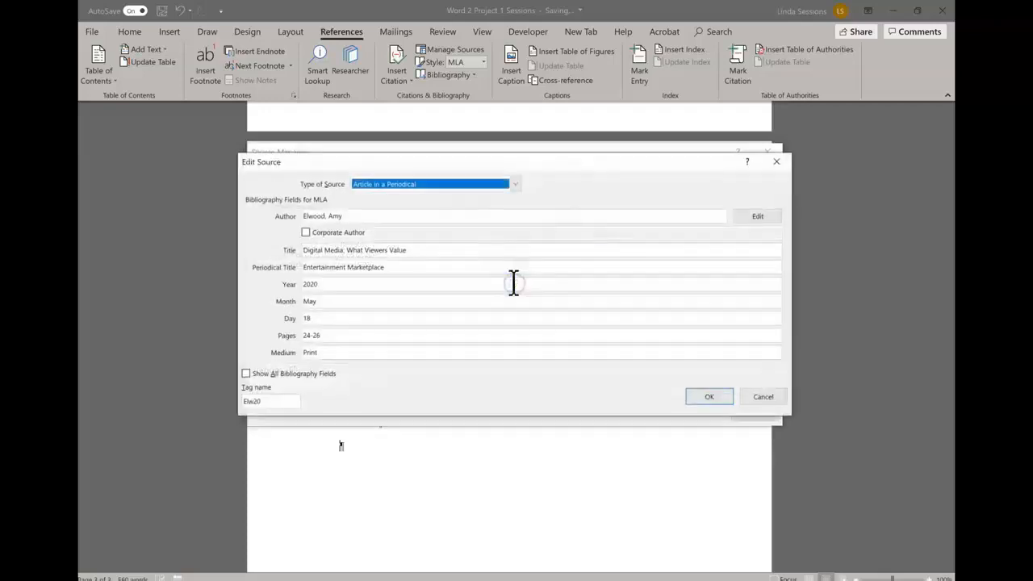
Step: Correct the source's author first name and update the Works Cited field
left_click(349, 215)
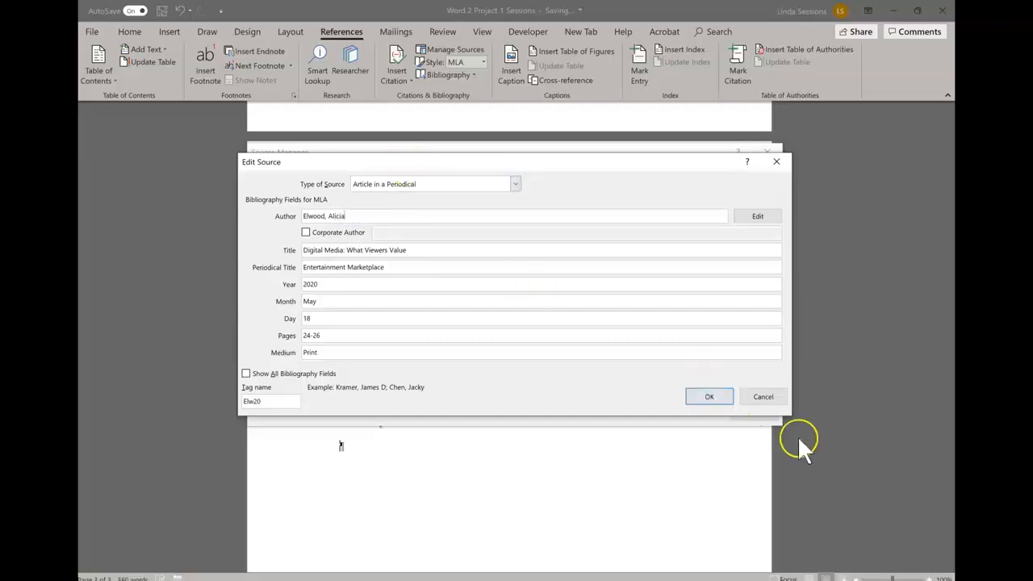
left_click(710, 396)
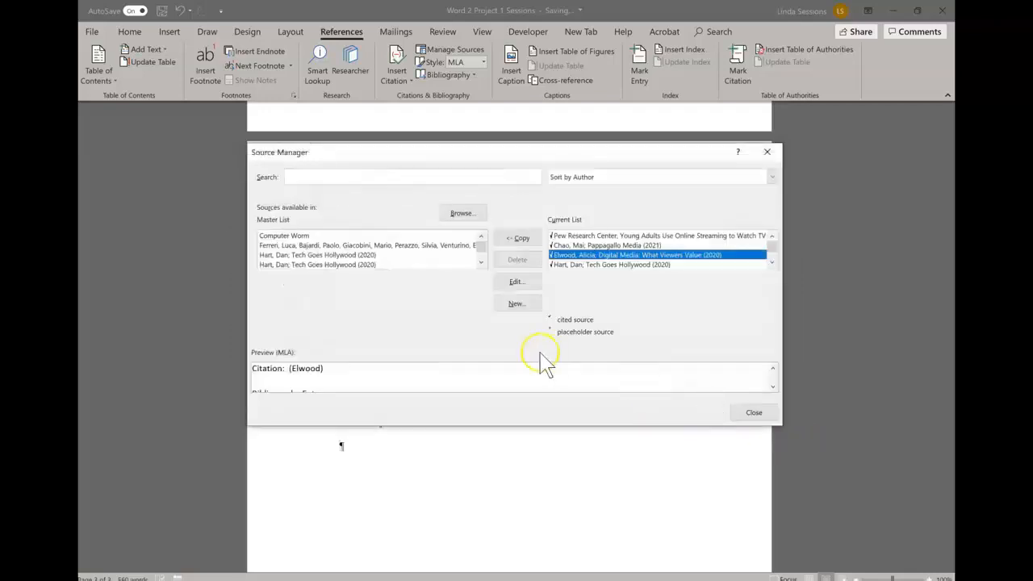
left_click(753, 412)
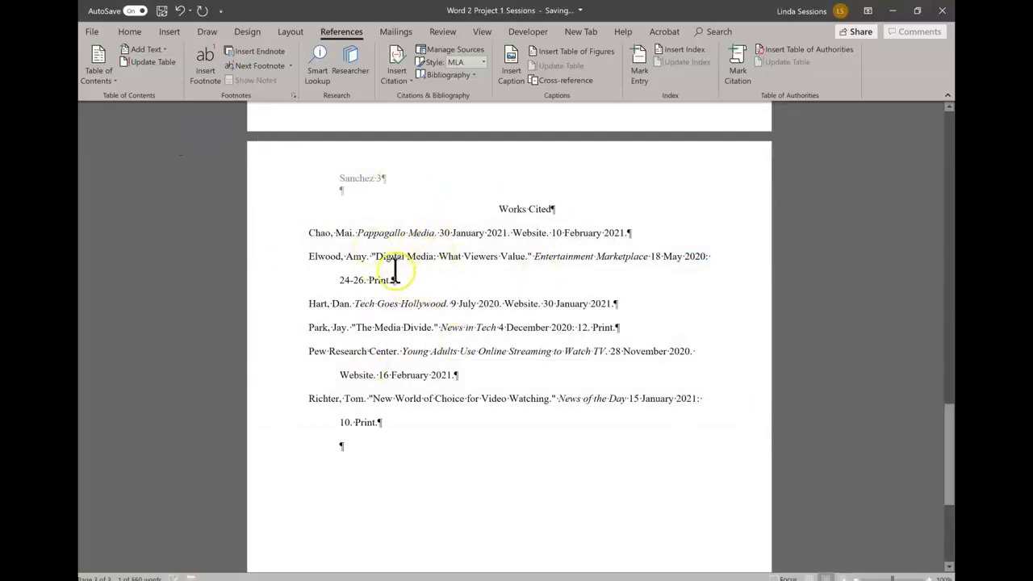
right_click(402, 259)
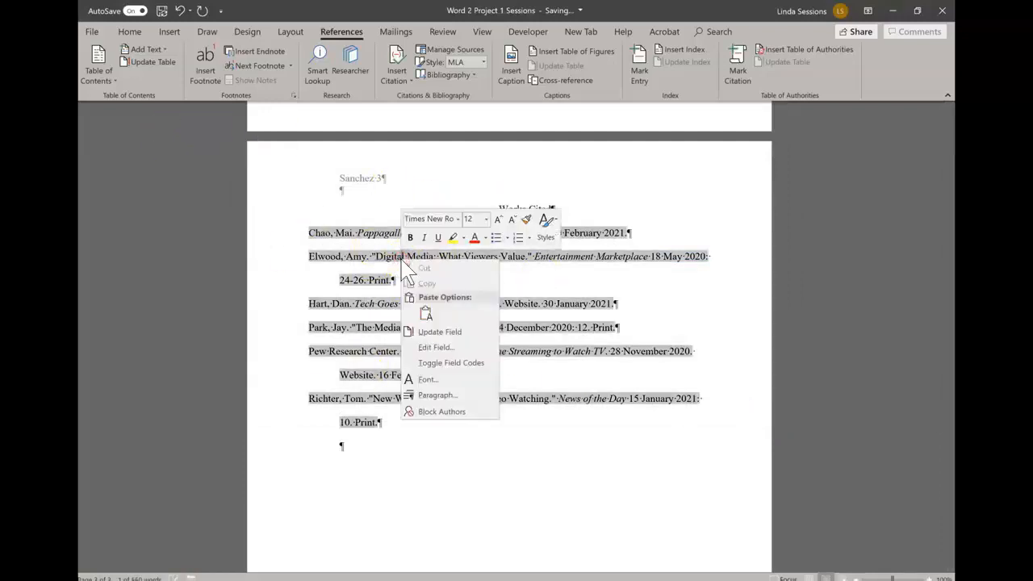
left_click(426, 331)
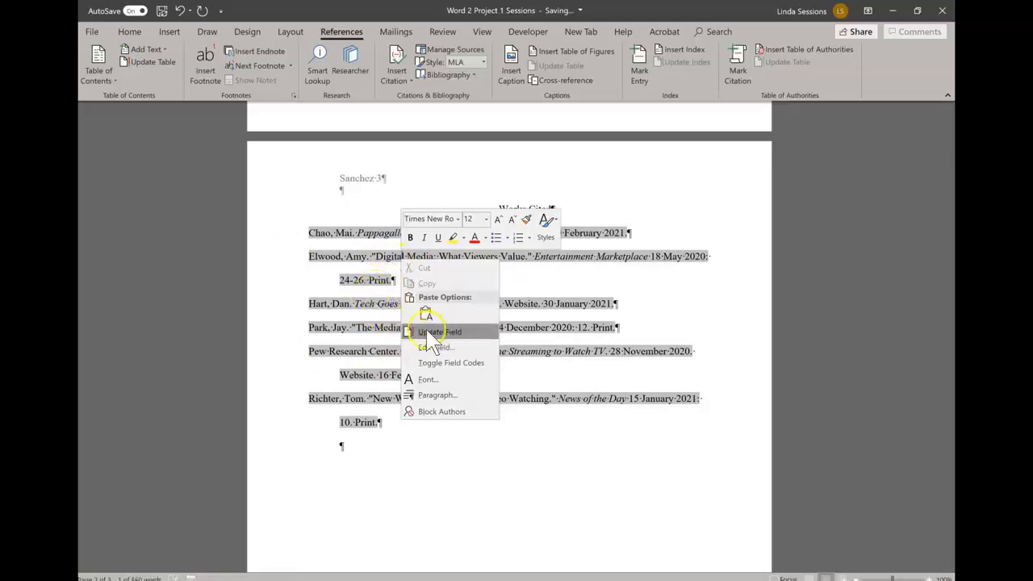